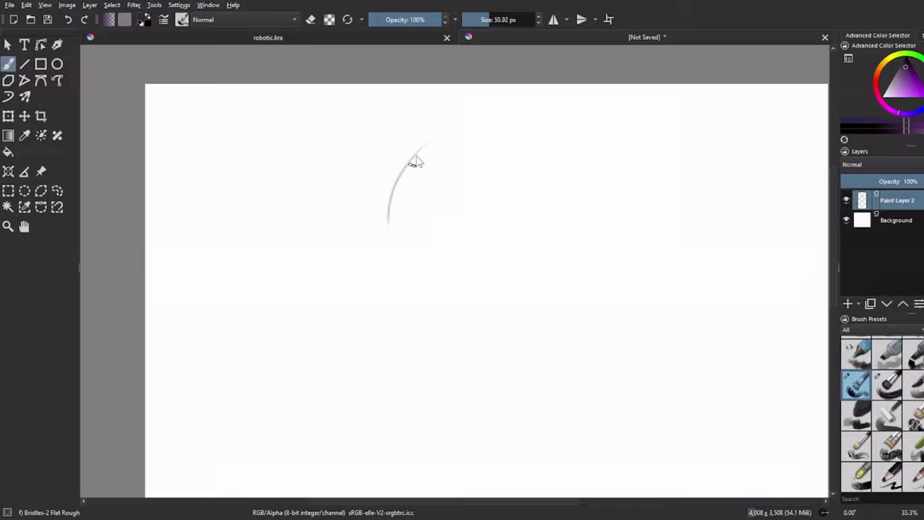
Step: Undo the faint arc and try out other brush presets with test strokes on the blank canvas
key(ctrl+z)
key(/)
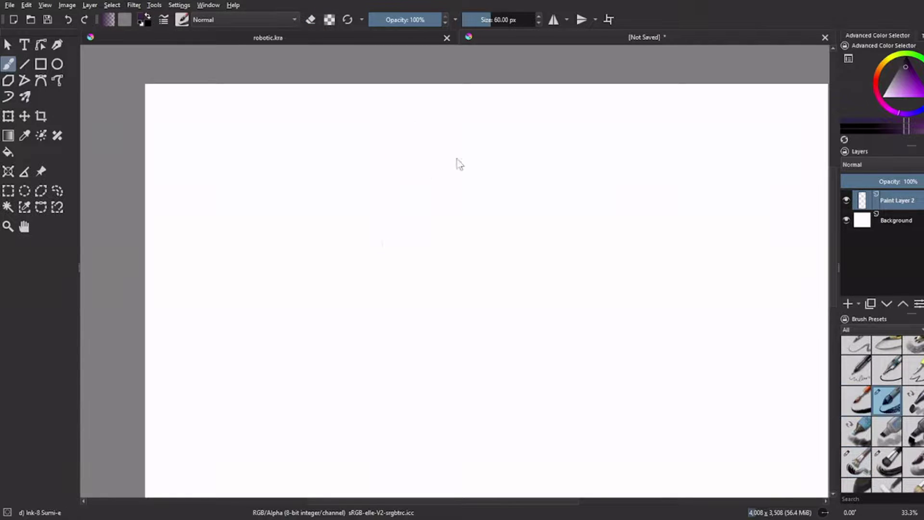
click(866, 481)
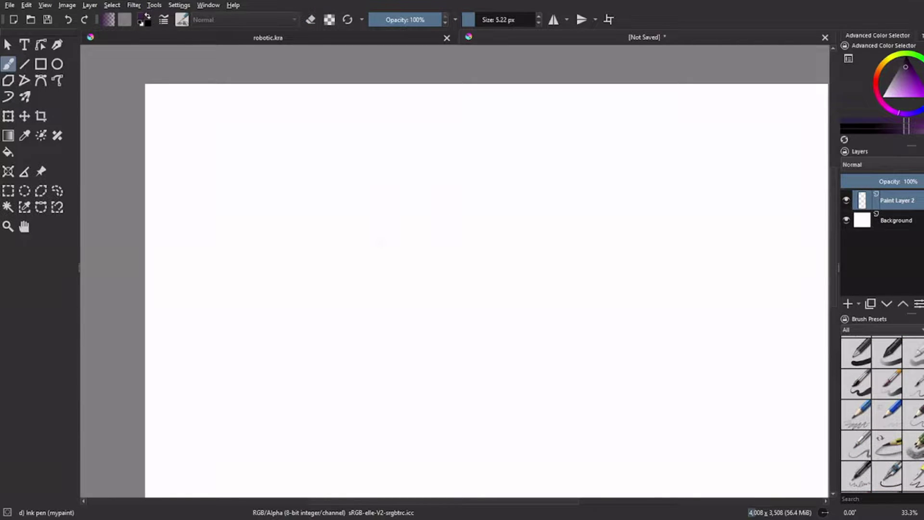
drag(543, 166, 558, 219)
scroll(549, 180, up, 2)
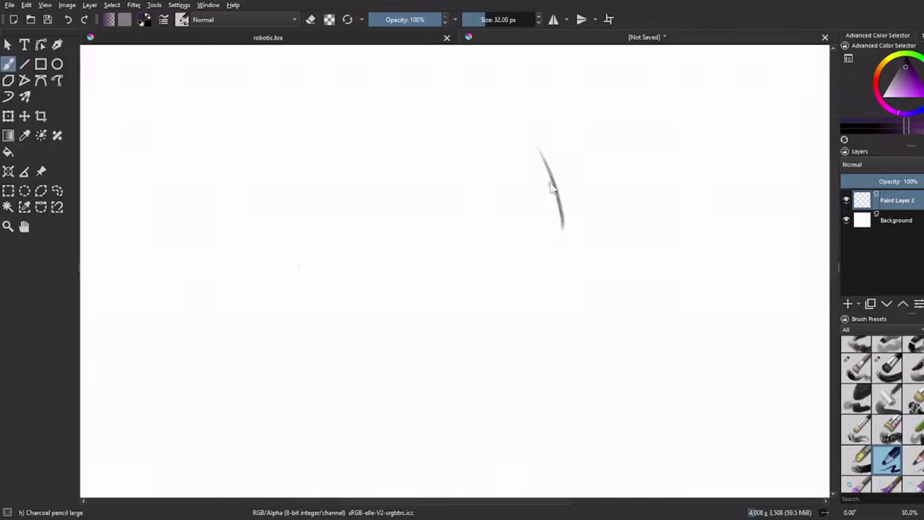
Step: Try sketching a head's face contour, rear curve and one eye with the Charcoal pencil large brush, checking it in mirrored view
mouse_move(528, 129)
mouse_down()
mouse_move(561, 263)
mouse_move(488, 391)
mouse_up()
drag(572, 347, 570, 320)
key(e)
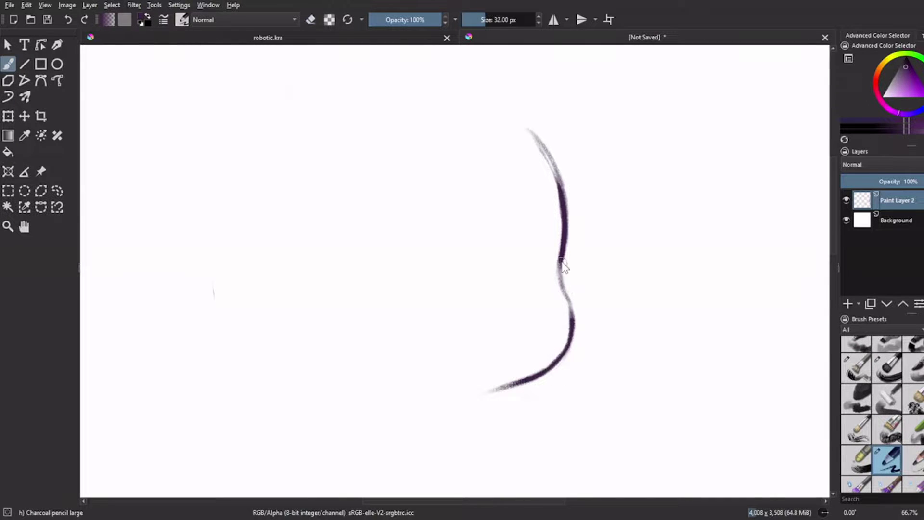
drag(295, 179, 292, 360)
drag(538, 223, 507, 249)
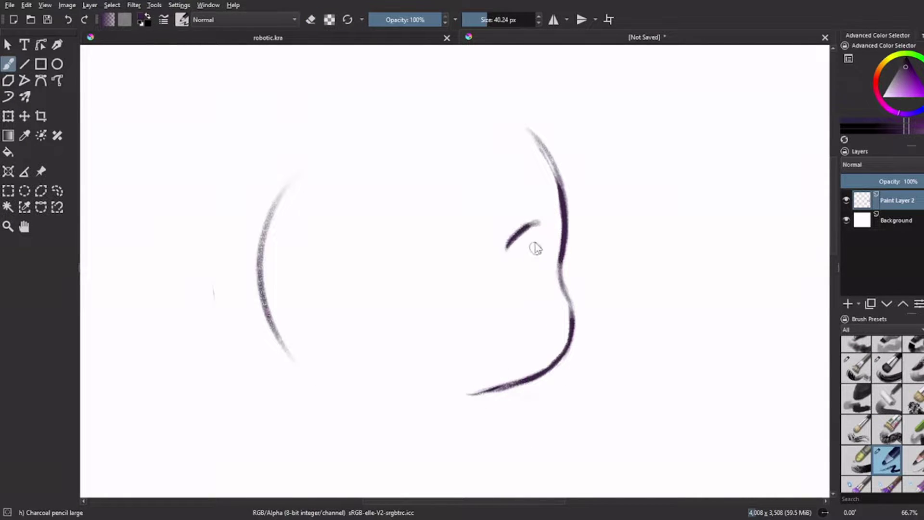
key(e)
mouse_move(505, 291)
mouse_down()
mouse_move(509, 226)
mouse_move(553, 247)
mouse_up()
key(ctrl+z)
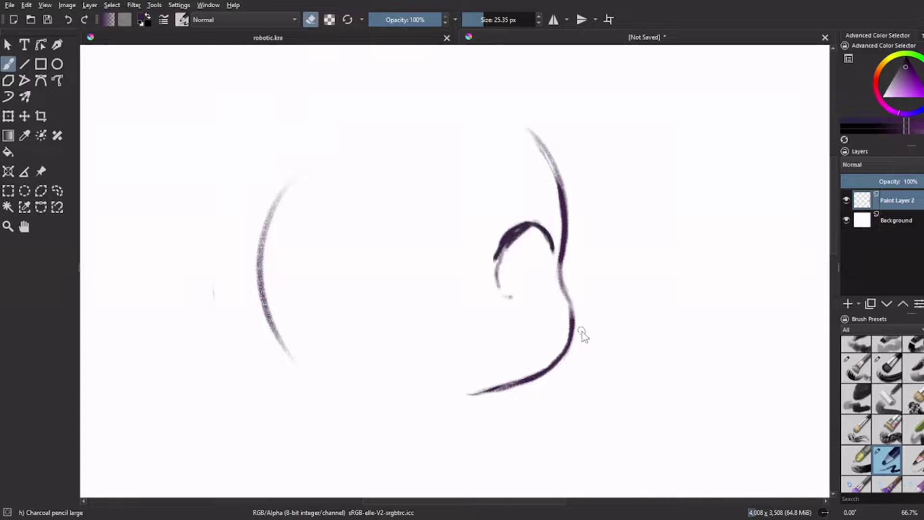
key(m)
mouse_move(410, 289)
mouse_down()
mouse_move(412, 232)
mouse_move(401, 258)
mouse_move(358, 235)
mouse_move(355, 332)
mouse_move(353, 353)
mouse_up()
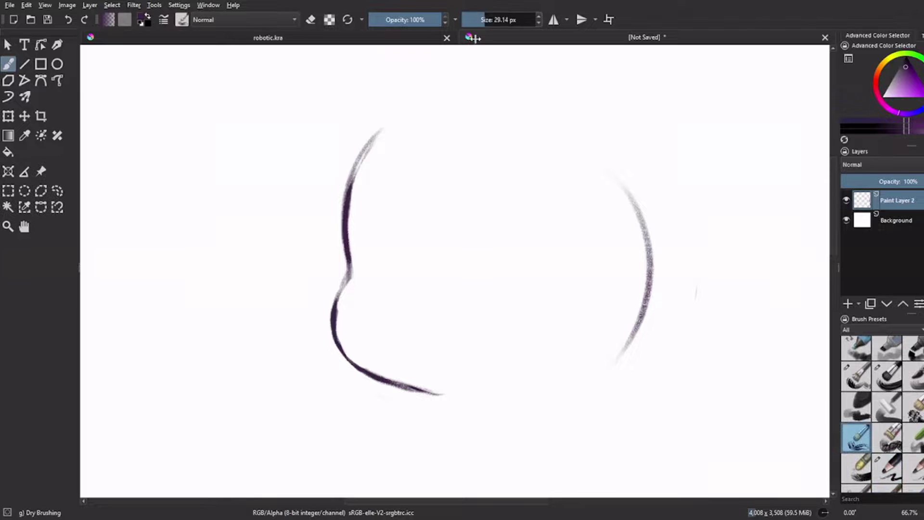
Step: Try reworking the mirrored head sketch with the Dry Brushing preset at smaller brush sizes and erasing
mouse_move(354, 252)
mouse_down()
mouse_move(399, 230)
mouse_move(421, 249)
mouse_move(380, 282)
mouse_up()
key(bracketleft)
key(bracketleft)
key(bracketleft)
key(bracketleft)
key(bracketleft)
key(bracketleft)
key(e)
scroll(314, 231, up, 2)
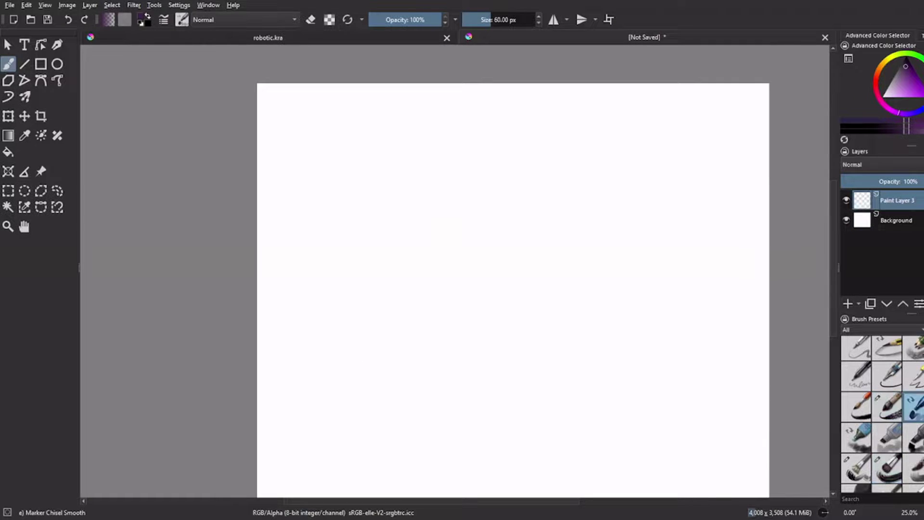
Step: Sketch a chibi head outline with a rounded cheek and jaw on Paint Layer 3 using the Bristles-3 Large Smooth brush
key(slash)
drag(369, 177, 366, 249)
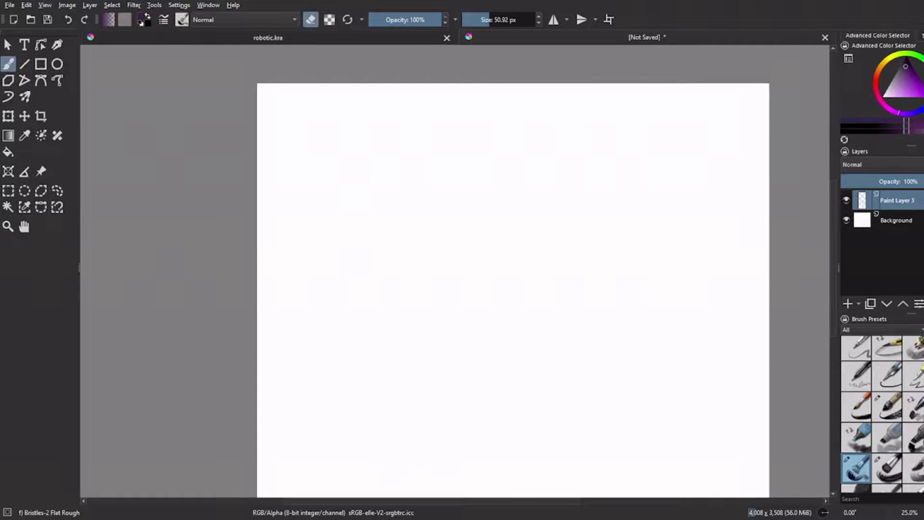
key(slash)
scroll(362, 173, up, 1)
mouse_move(356, 135)
mouse_down()
mouse_move(354, 243)
mouse_move(436, 318)
mouse_up()
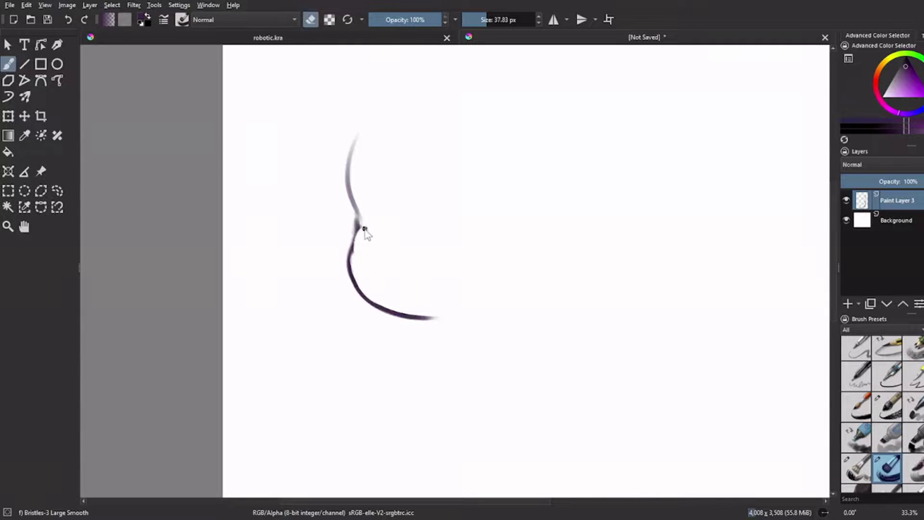
drag(365, 229, 367, 290)
drag(435, 316, 471, 315)
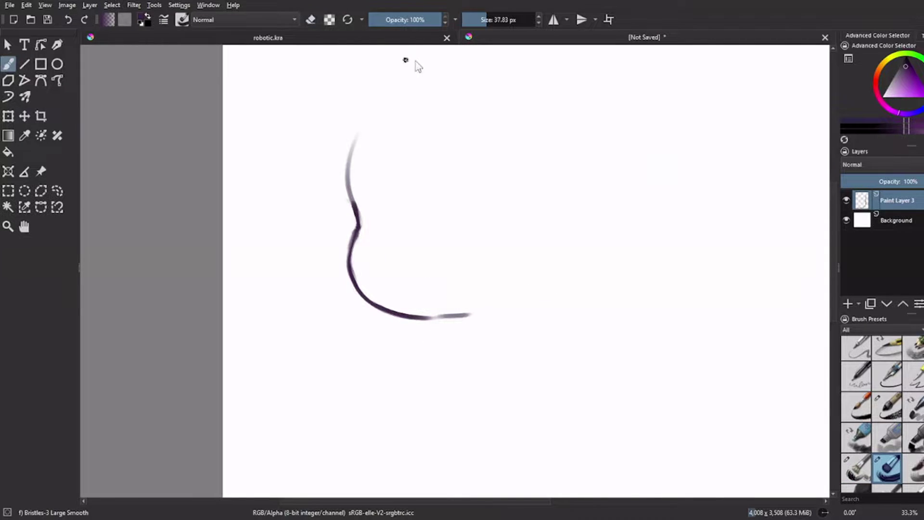
mouse_move(353, 129)
mouse_down()
mouse_move(535, 309)
mouse_move(506, 325)
mouse_up()
key(e)
key(e)
Step: Sketch the torso below the head with side contours, cross-shaped chest and pelvis guides, and the outward-curving hip
scroll(481, 288, down, 3)
drag(427, 207, 436, 332)
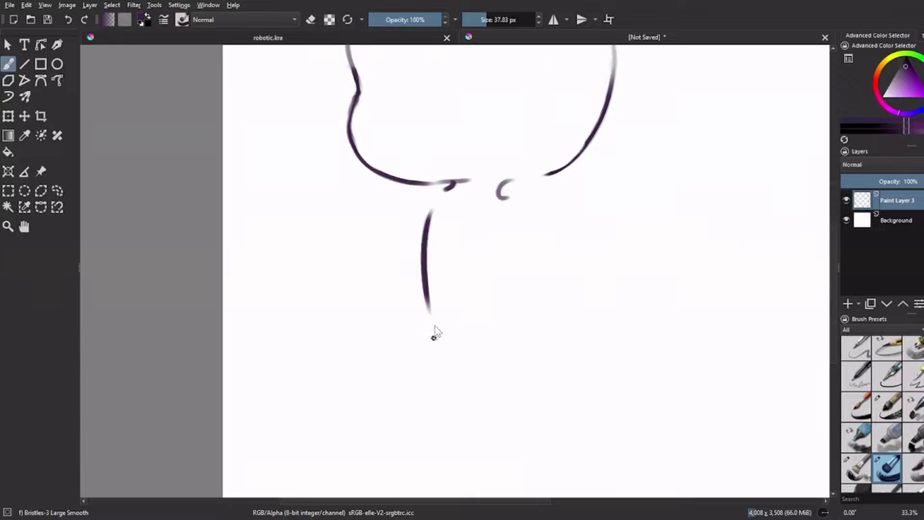
drag(517, 206, 517, 289)
drag(444, 244, 496, 243)
drag(529, 276, 578, 340)
Step: Scale the head and torso sketch down proportionally to make room for the legs
scroll(624, 345, down, 1)
scroll(625, 345, down, 1)
key(ctrl+t)
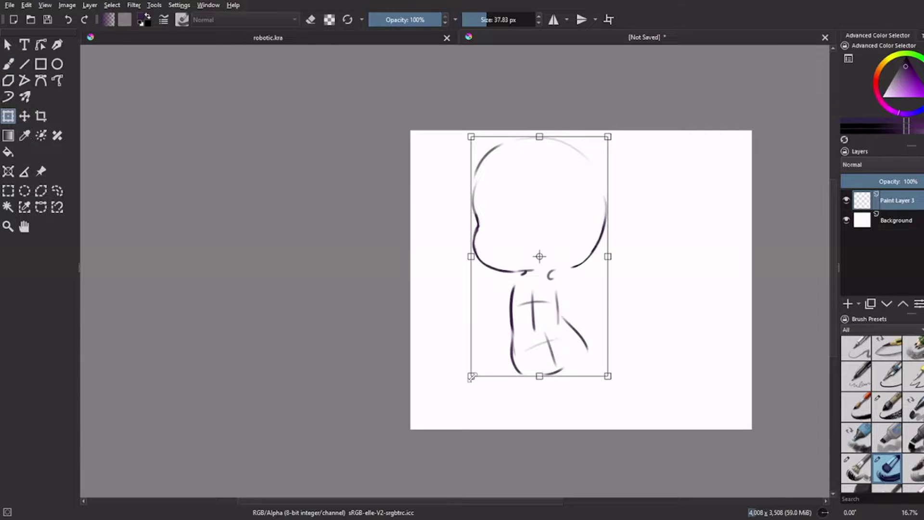
drag(472, 376, 524, 289)
Step: Draw the inner and outer contours of the straight leg's thigh, running down from the wider hip
key(b)
scroll(522, 295, up, 3)
drag(464, 298, 469, 376)
drag(536, 250, 518, 361)
key(e)
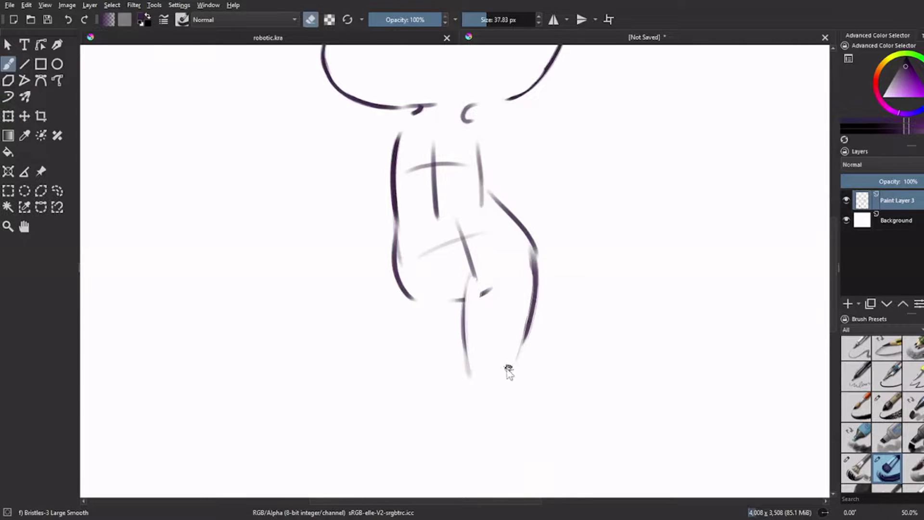
key(e)
Step: Draw the straight leg's knee and calf contours and close it with a small rounded foot
scroll(523, 288, down, 3)
drag(522, 222, 512, 275)
drag(468, 240, 469, 356)
drag(529, 264, 491, 370)
drag(465, 354, 486, 399)
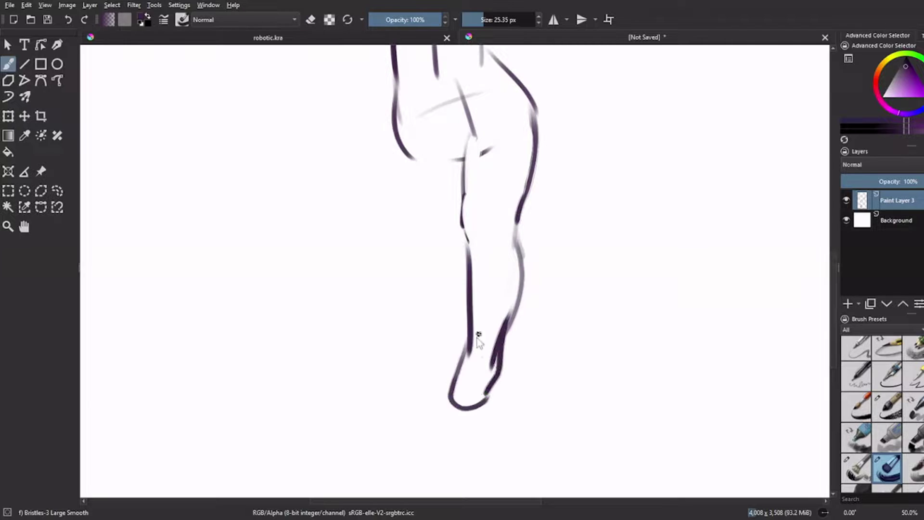
key(ctrl+z)
drag(468, 332, 505, 315)
Step: Sketch the second leg stretched out to the side, with thigh, knee, calf and rounded foot
drag(395, 121, 414, 211)
drag(452, 161, 417, 211)
drag(366, 202, 331, 322)
drag(414, 216, 359, 328)
drag(359, 329, 338, 332)
drag(399, 260, 347, 337)
Step: Erase the knee guide line crossing the outstretched leg
key(2)
key(1)
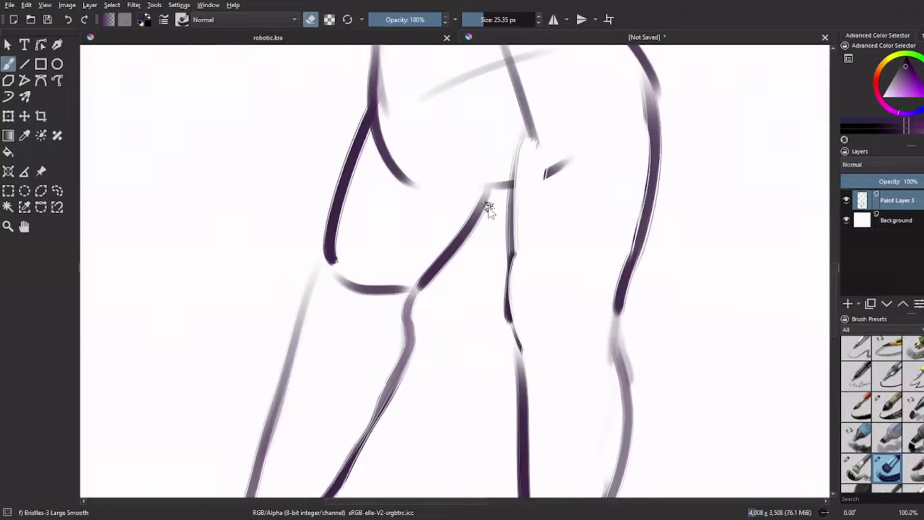
drag(399, 293, 342, 183)
key(2)
Step: Draw the narrower eye near the face contour with a thick upper lash, side lash and iris outline using a 15.96 px brush
scroll(408, 236, up, 3)
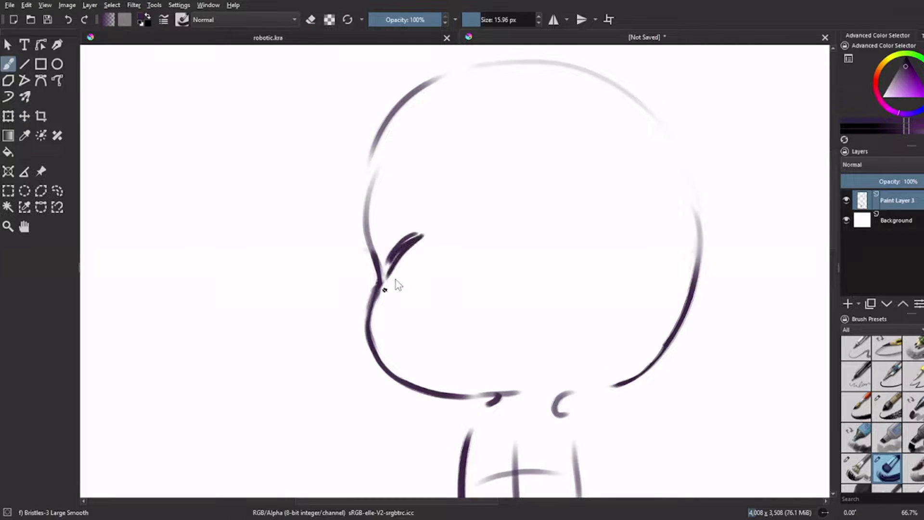
drag(399, 260, 466, 262)
drag(421, 232, 400, 294)
drag(380, 263, 359, 276)
drag(425, 251, 436, 300)
drag(442, 307, 460, 310)
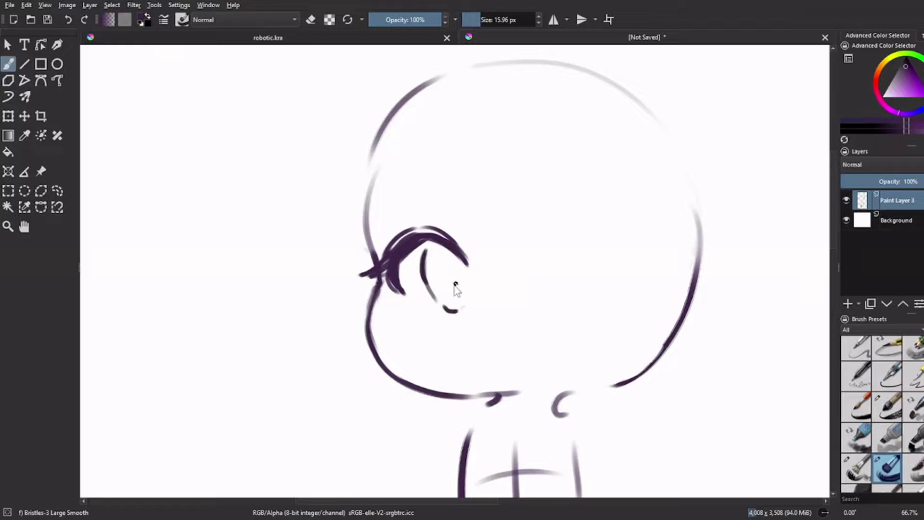
Step: Clean up the top of the first iris and add short blush lines on the cheek below it
key(e)
drag(428, 243, 431, 255)
key(e)
drag(415, 320, 410, 340)
Step: Draw the wider second eye with a heavy upper lash and iris outline, refining its outer corner in mirrored view
mouse_move(548, 243)
mouse_down()
mouse_move(621, 224)
mouse_move(650, 241)
mouse_move(664, 286)
mouse_up()
key(e)
key(e)
key(m)
key(minus)
drag(383, 252, 407, 283)
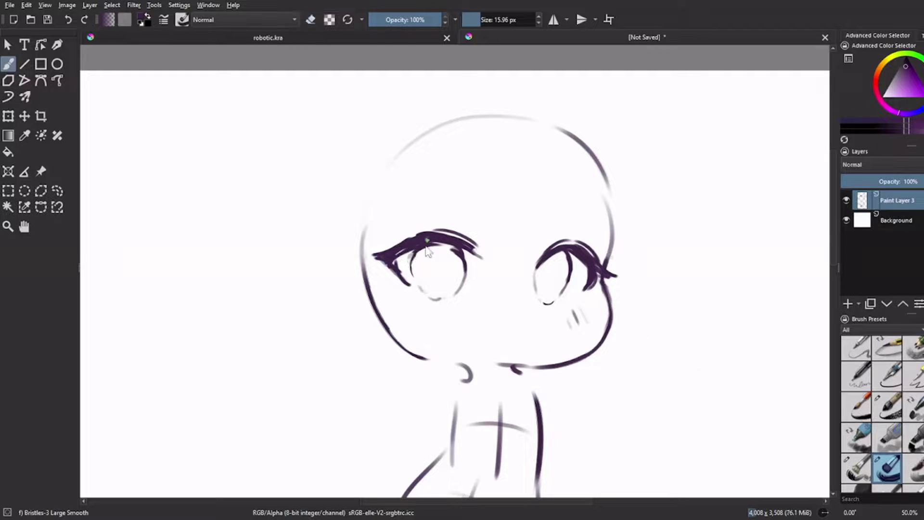
Step: Thicken the narrower eye's upper lash and add small marks for the cheek blush and nose
drag(538, 264, 570, 241)
drag(540, 236, 549, 233)
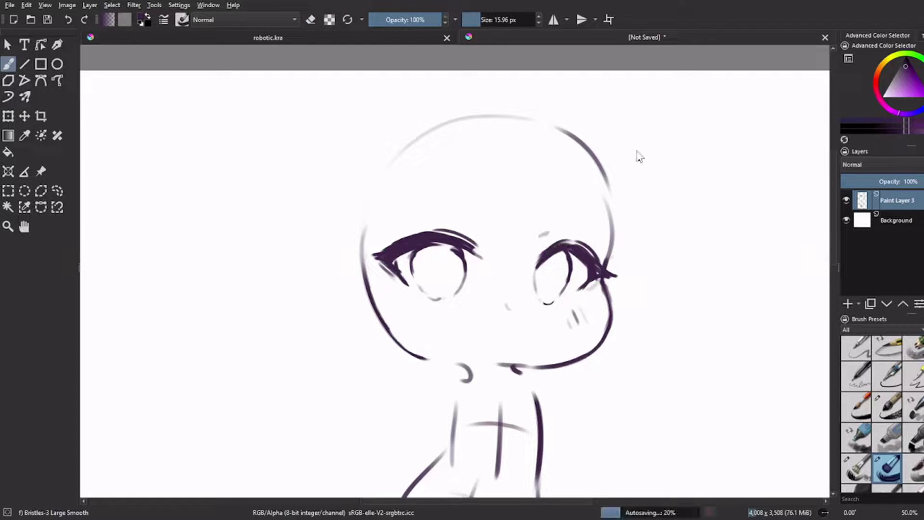
drag(399, 303, 408, 326)
drag(505, 304, 513, 308)
Step: Draw slanted, frowning eyebrows over both eyes and complete the pupils and small mouth
key(e)
drag(439, 200, 493, 226)
key(e)
mouse_move(565, 216)
mouse_down()
mouse_move(522, 250)
mouse_move(548, 250)
mouse_up()
key(e)
key(m)
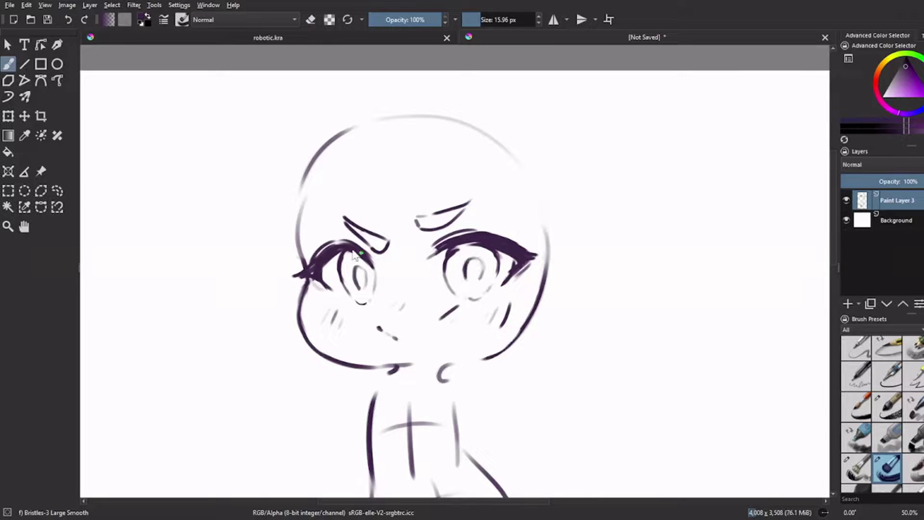
Step: Erase the torso's guide lines and redraw the shoulder with a pointed shirt collar
scroll(497, 364, down, 4)
scroll(418, 311, up, 4)
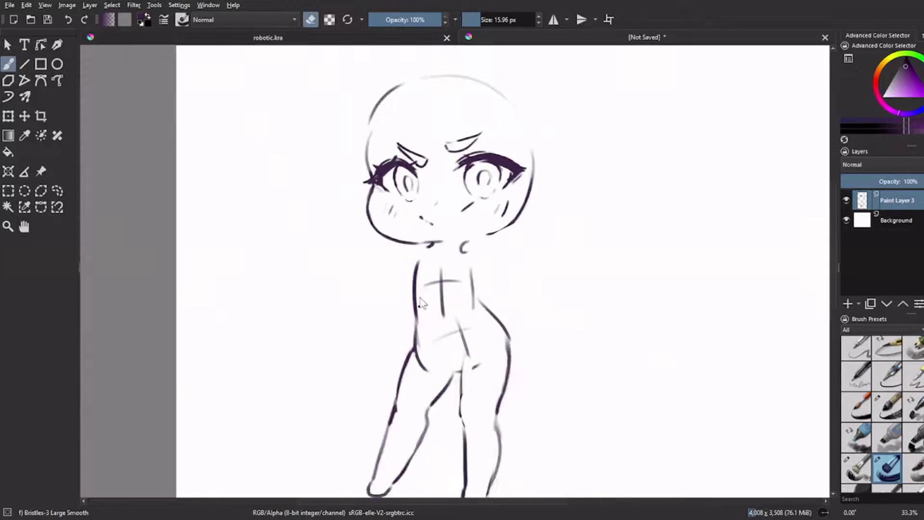
drag(461, 284, 481, 351)
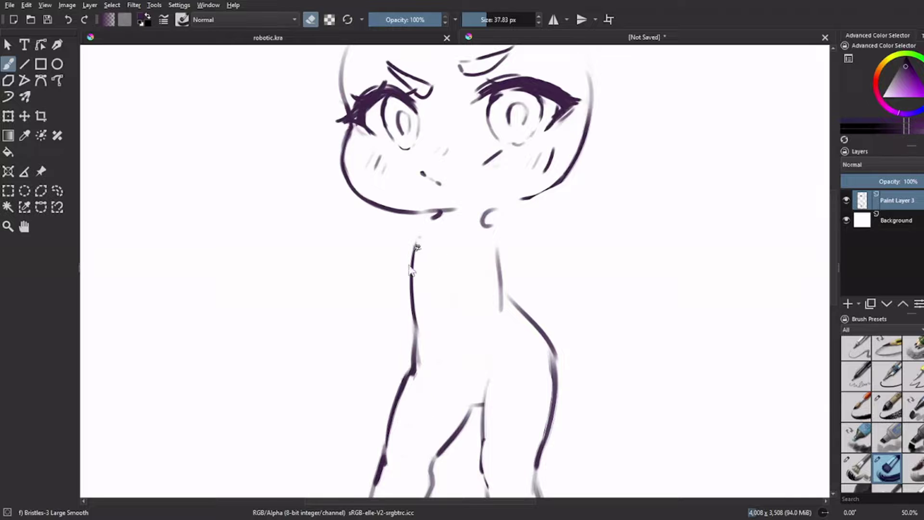
drag(417, 246, 413, 293)
key(e)
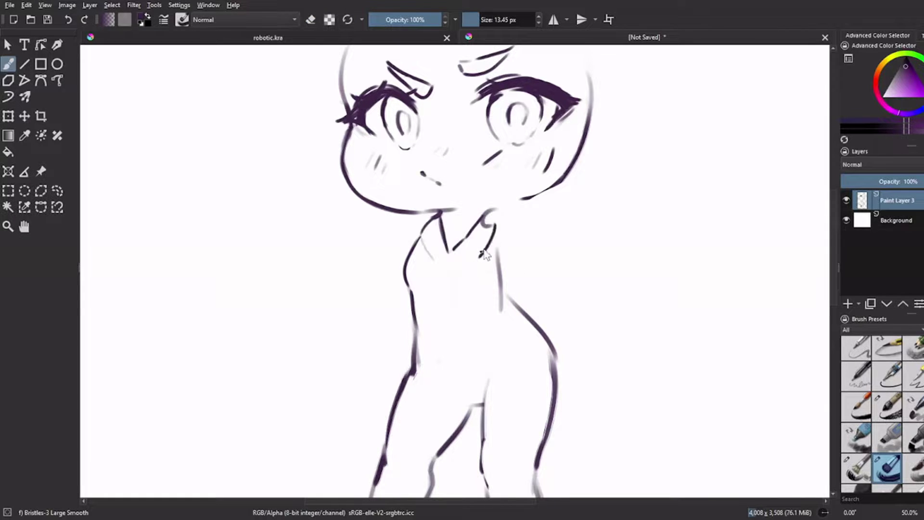
Step: Draw the sweater's loose lower edge with a ribbed hem band around the hips and erase the lines overlapping it
drag(442, 364, 554, 354)
mouse_move(503, 284)
mouse_down()
mouse_move(541, 317)
mouse_move(542, 344)
mouse_up()
key(e)
drag(409, 379, 556, 369)
key(e)
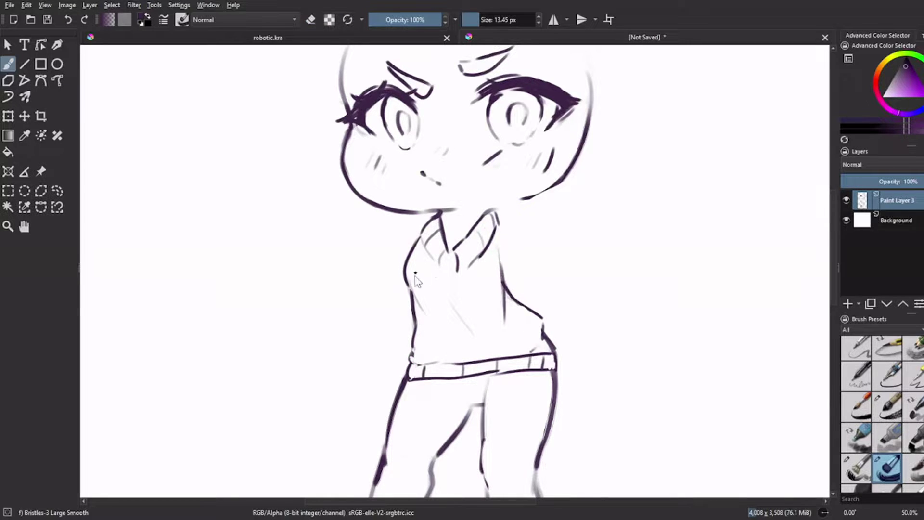
Step: Draw a short pleated skirt under the sweater hem and erase the leg lines showing through it
scroll(591, 371, up, 1)
scroll(433, 288, down, 5)
mouse_move(393, 303)
mouse_down()
mouse_move(406, 311)
mouse_move(392, 337)
mouse_up()
key(e)
key(e)
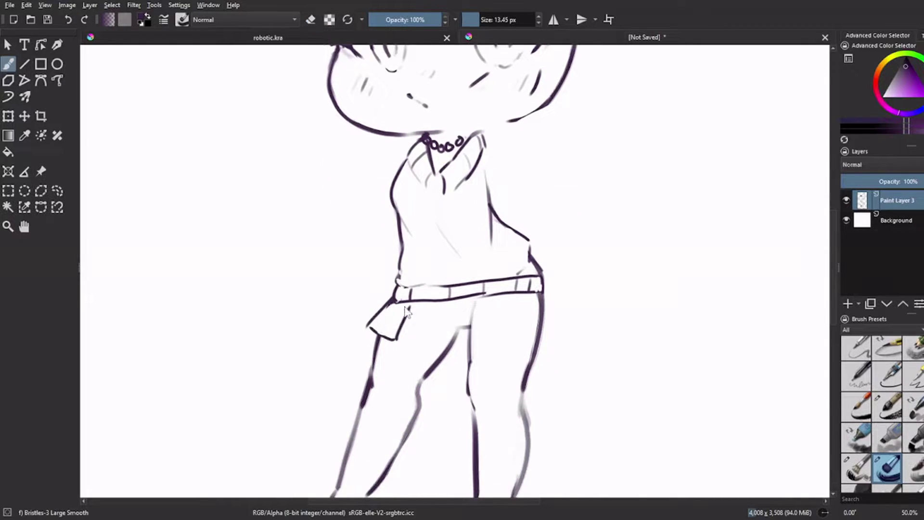
mouse_move(482, 299)
mouse_down()
mouse_move(504, 297)
mouse_move(535, 350)
mouse_up()
key(e)
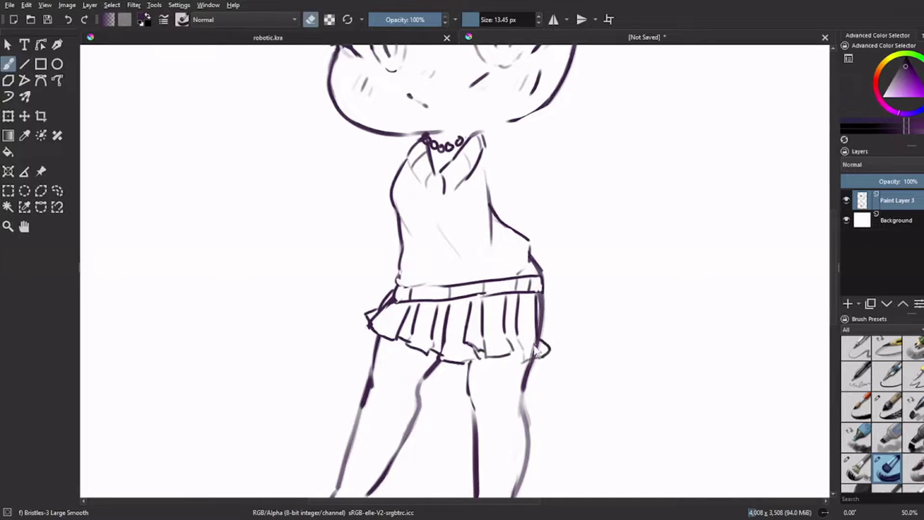
drag(547, 296, 554, 332)
key(e)
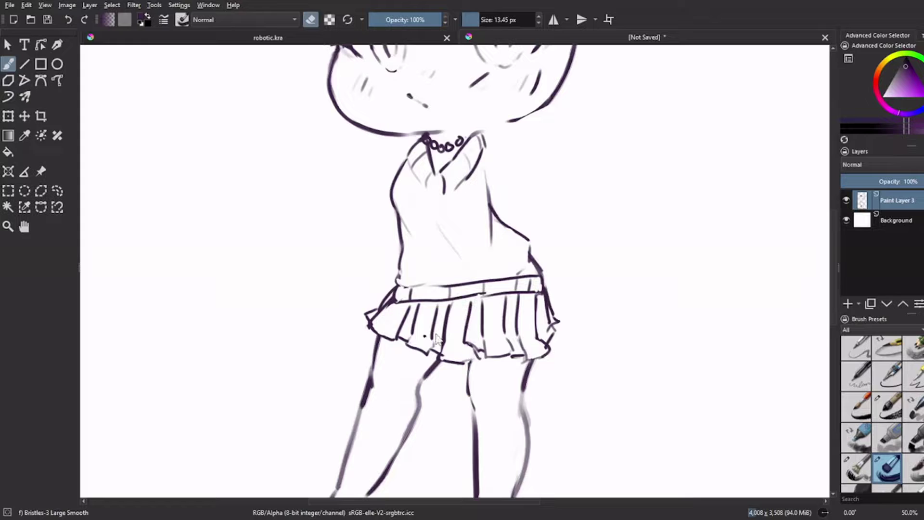
Step: Draw the arms in mirrored view, one bent with a ribbed cuff at the hip and the other hanging down
scroll(607, 355, up, 3)
key(m)
drag(407, 194, 381, 225)
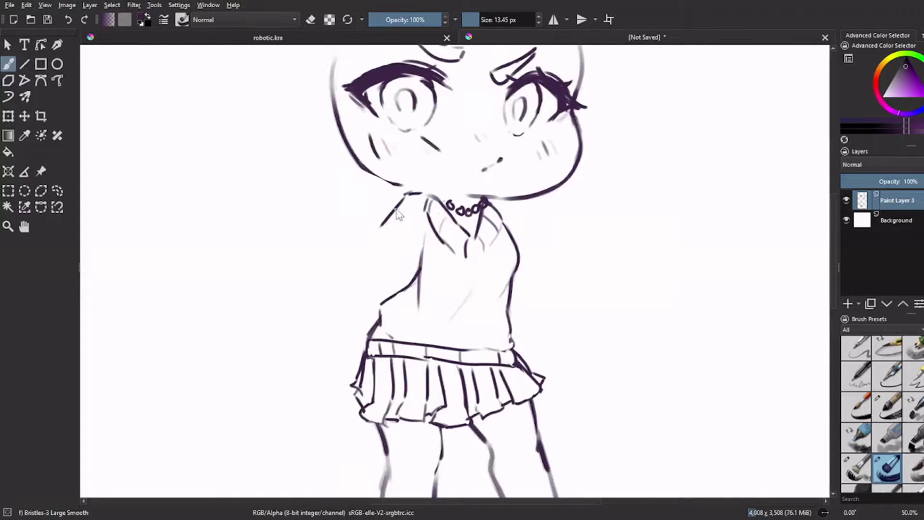
key(e)
mouse_move(399, 289)
mouse_down()
mouse_move(414, 240)
mouse_move(388, 273)
mouse_move(405, 267)
mouse_up()
key(e)
drag(371, 271, 405, 282)
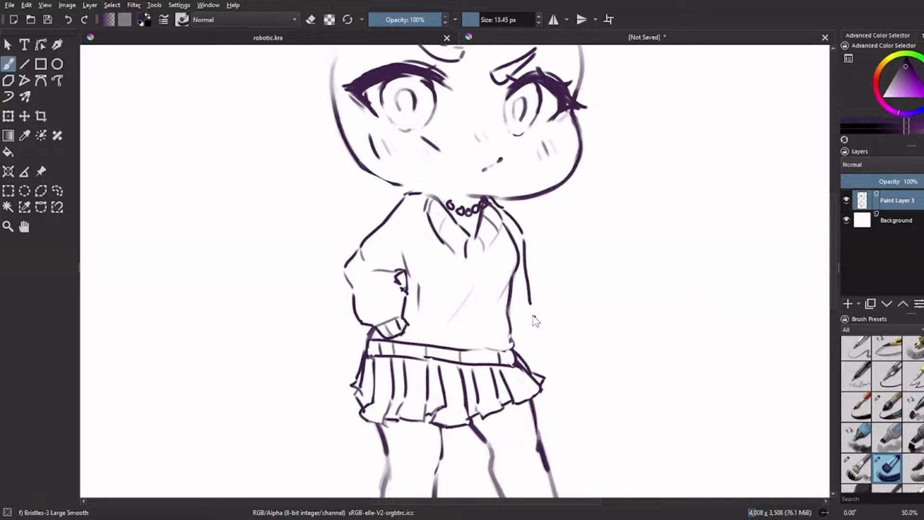
drag(531, 305, 544, 374)
Step: Draw curved thigh-high sock tops across both legs just below the skirt
scroll(611, 320, down, 1)
scroll(551, 420, down, 2)
scroll(483, 400, up, 1)
scroll(483, 400, up, 1)
drag(439, 283, 510, 276)
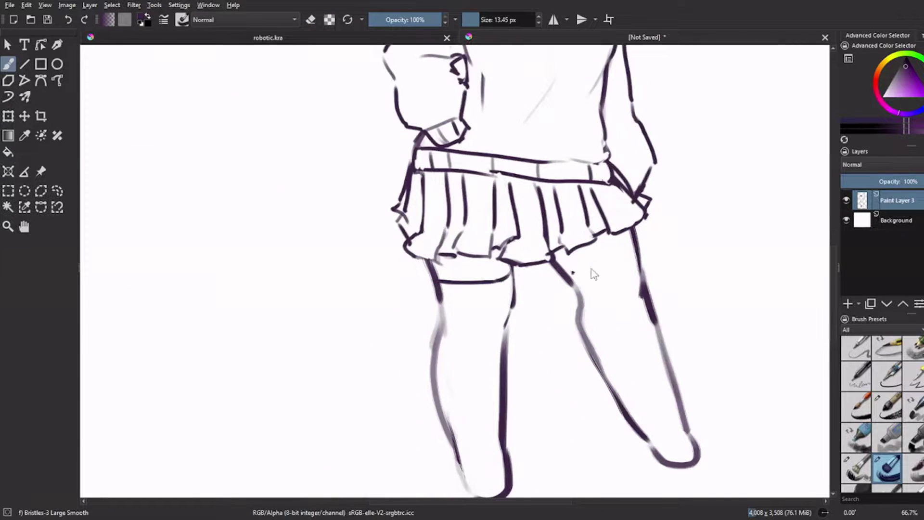
drag(635, 241, 560, 274)
key(e)
scroll(512, 279, down, 1)
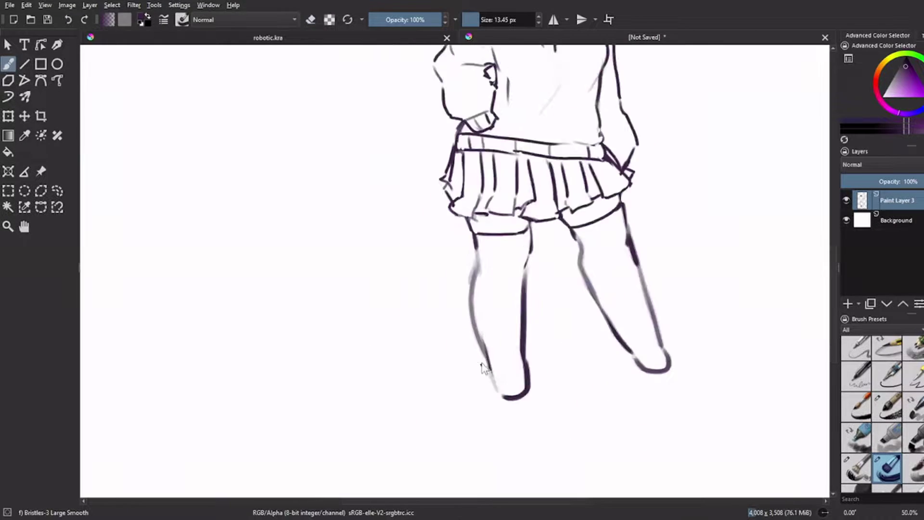
scroll(513, 280, up, 1)
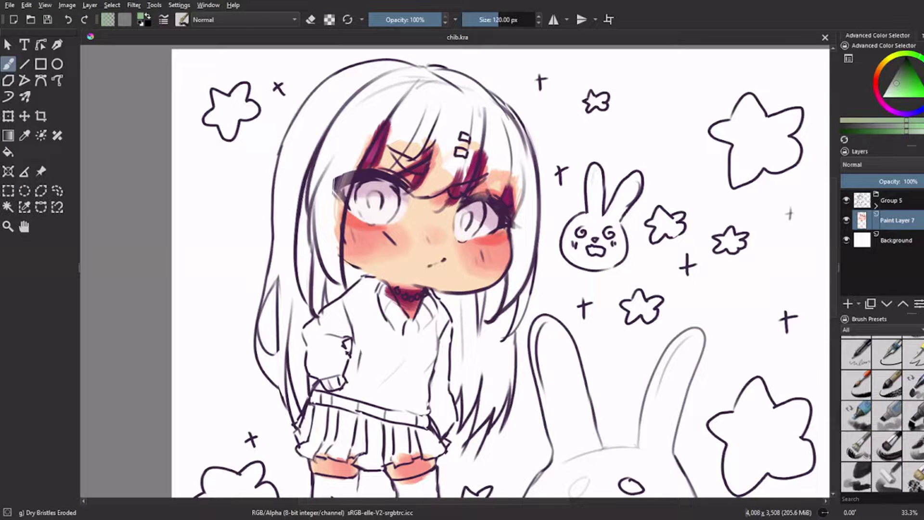
scroll(331, 187, up, 3)
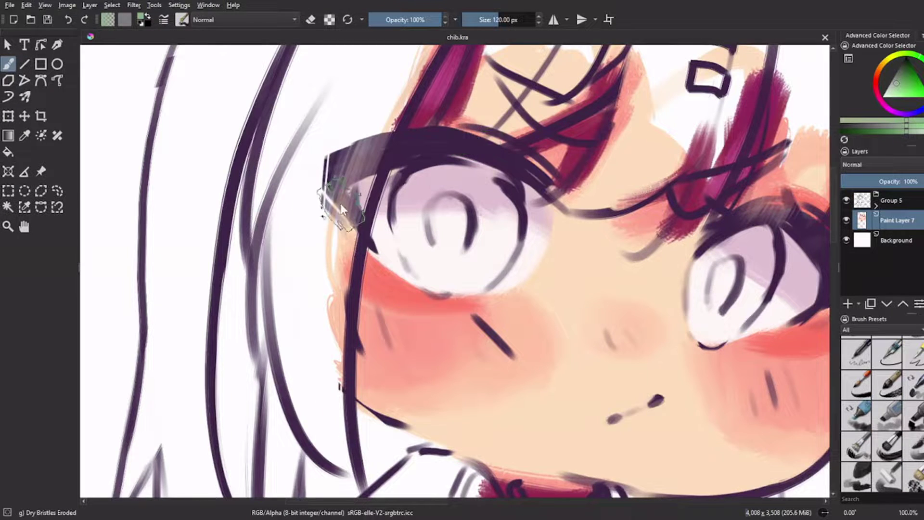
scroll(351, 207, up, 2)
mouse_move(496, 212)
mouse_down()
mouse_move(562, 290)
mouse_move(617, 238)
mouse_move(511, 268)
mouse_move(602, 332)
mouse_up()
scroll(602, 260, down, 4)
scroll(611, 264, up, 3)
scroll(521, 246, right, 3)
scroll(706, 360, down, 1)
key(e)
key(ctrl+z)
Step: Add a new paint layer above Paint Layer 7 and paint both irises green with a bristle brush
key(Insert)
click(887, 438)
scroll(557, 424, right, 5)
mouse_move(564, 298)
mouse_down()
mouse_move(561, 376)
mouse_move(605, 283)
mouse_up()
key(/)
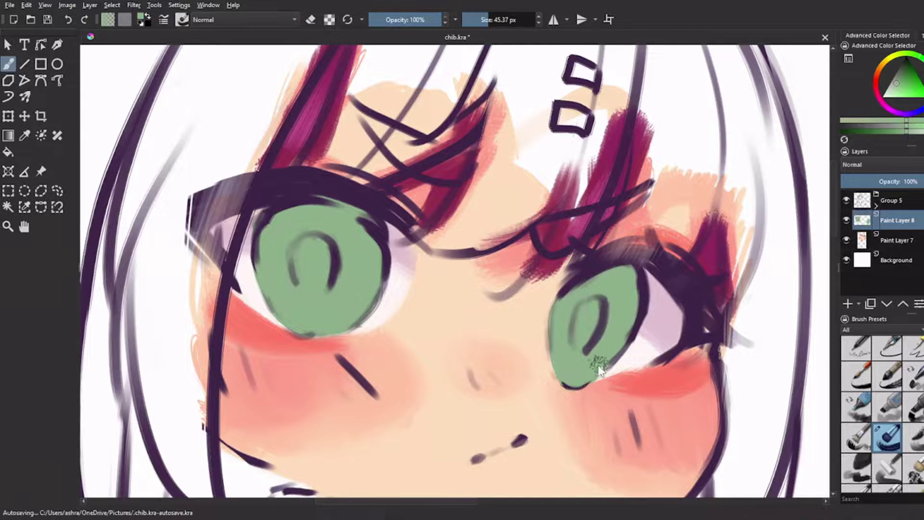
Step: Shade both irises in darker greens with the 75 px Wet Knife brush, darkest along the upper part and around the pupils
scroll(605, 283, down, 3)
scroll(371, 204, up, 4)
drag(448, 274, 467, 296)
scroll(709, 343, down, 3)
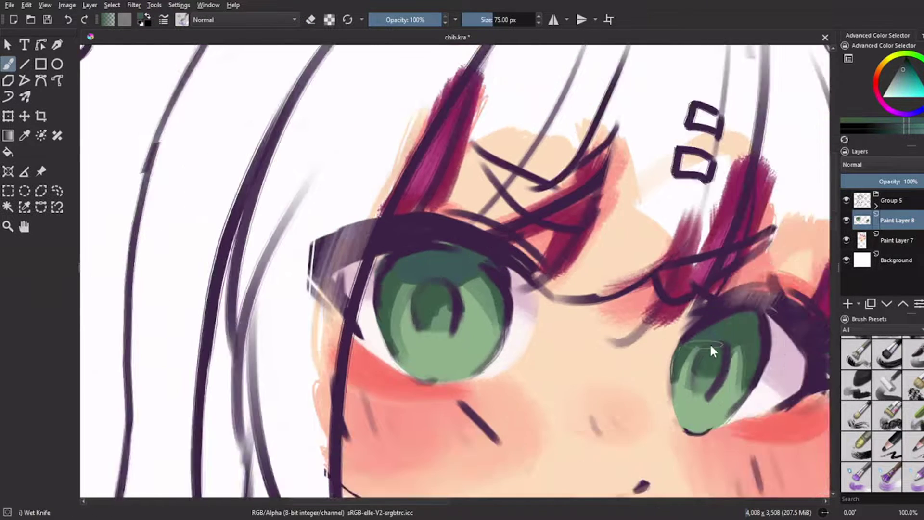
Step: Add a paint layer above Paint Layer 8, set its blending to Addition and paint a green glow on one lower iris
key(Insert)
click(900, 200)
click(900, 220)
key(alt+shift+a)
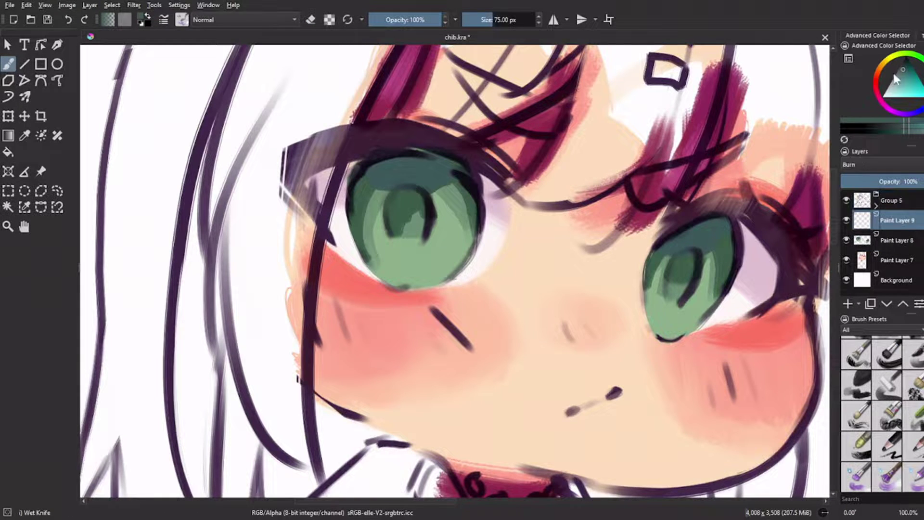
ctrl+click(394, 255)
drag(385, 250, 447, 269)
Step: Paint bright green glowing crescents at the bottom of both irises with the Dry Textured Creases brush at about 35.5 px
click(888, 416)
drag(493, 20, 486, 20)
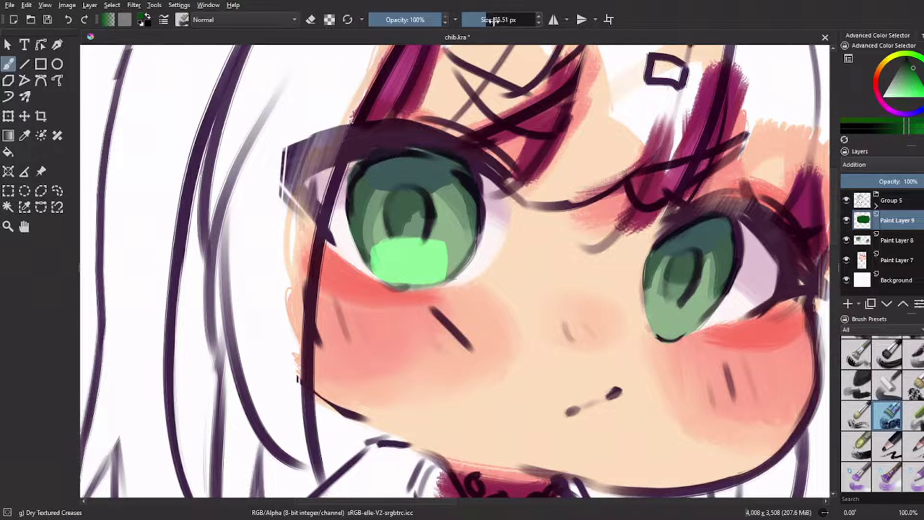
drag(385, 267, 409, 252)
scroll(409, 252, down, 3)
scroll(621, 304, up, 3)
mouse_move(626, 308)
mouse_down()
mouse_move(634, 321)
mouse_move(625, 313)
mouse_up()
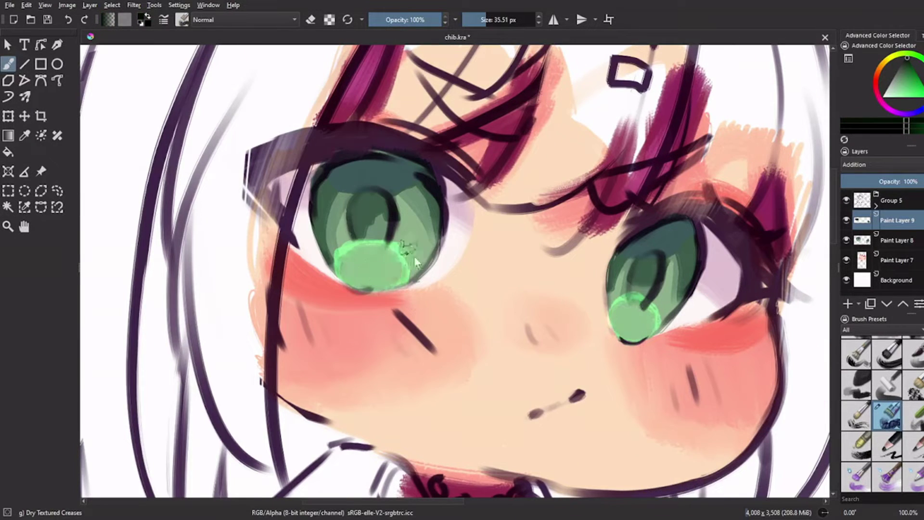
drag(375, 264, 337, 241)
Step: Reduce the brush to about 19 px and dab light green flecks around the pupils of both eyes
key([)
key([)
key([)
ctrl+click(674, 289)
drag(664, 299, 703, 279)
drag(318, 219, 344, 210)
drag(400, 236, 435, 248)
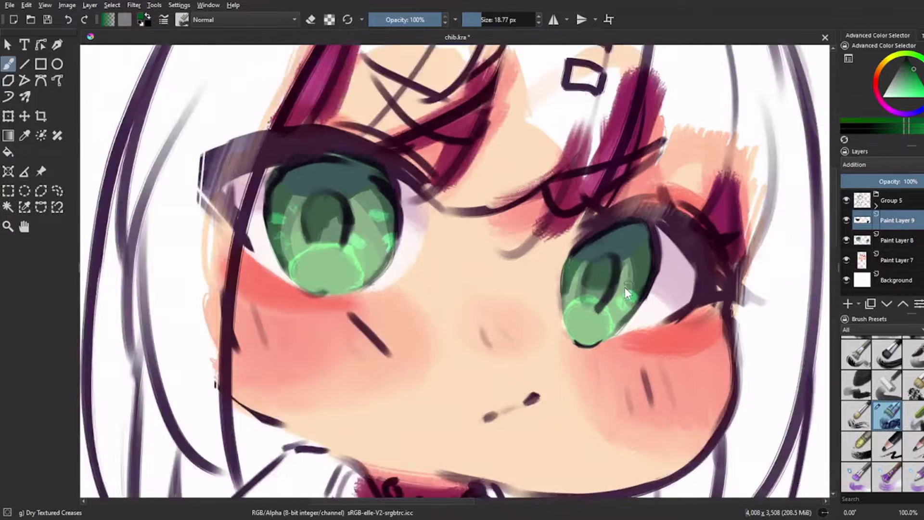
Step: Paint more bright teal flecks along the sides of both irises
scroll(654, 284, up, 1)
drag(654, 274, 621, 337)
drag(549, 279, 633, 289)
drag(135, 179, 147, 185)
scroll(281, 248, down, 3)
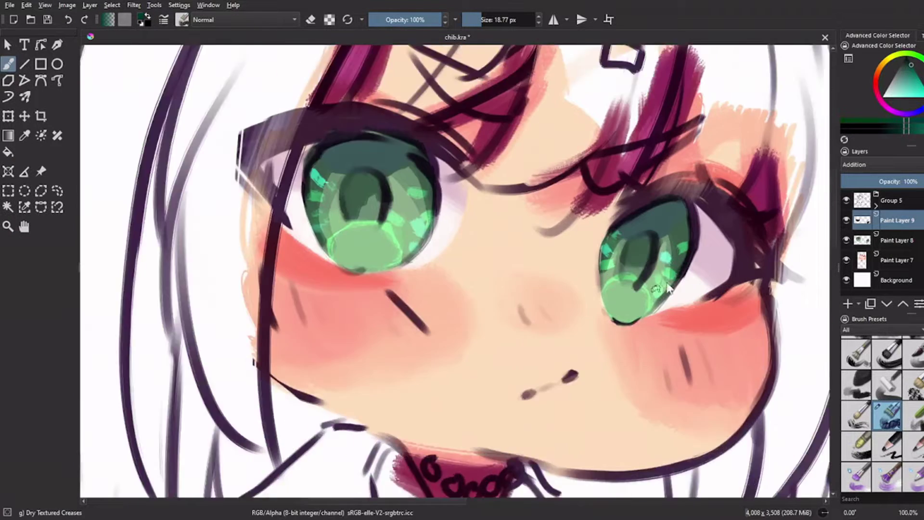
Step: Tint the upper part of both irises blue and add small light flecks inside the lower glow
scroll(247, 248, up, 3)
drag(670, 206, 679, 226)
drag(183, 118, 228, 145)
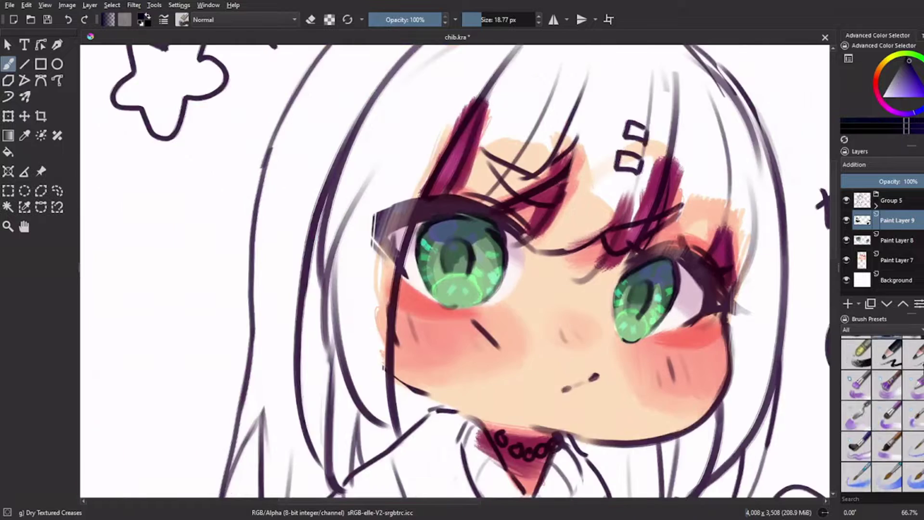
scroll(455, 270, down, 2)
scroll(455, 269, up, 2)
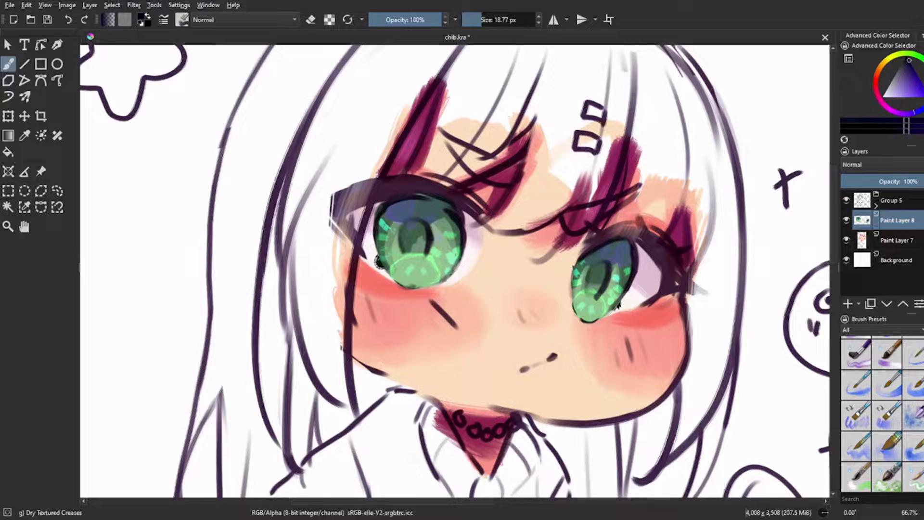
Step: Erase the stray green paint around the edges of the irises on Paint Layer 8
key(e)
scroll(455, 269, down, 4)
scroll(362, 228, up, 7)
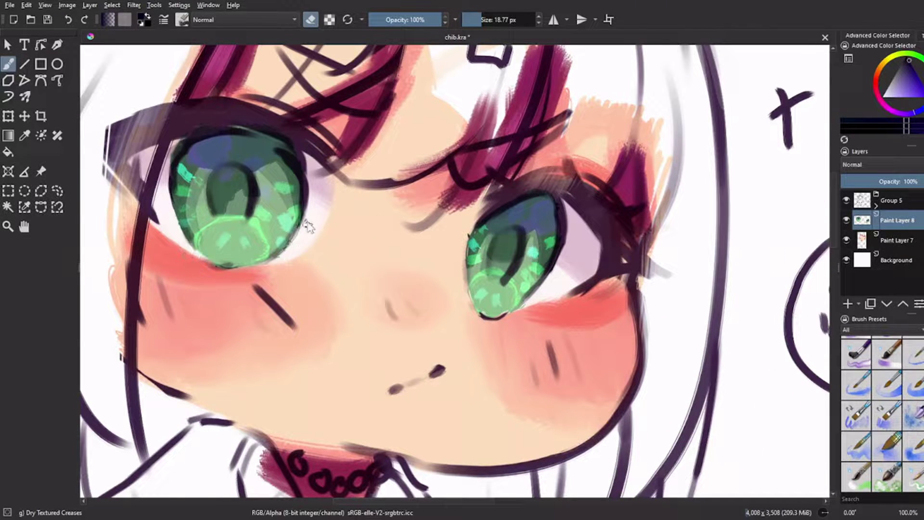
scroll(741, 375, down, 1)
Step: Recolour the line art in Group 5, with dark green iris outlines and dark red face, mouth and cheek lines
click(876, 206)
click(905, 259)
key(e)
ctrl+click(619, 308)
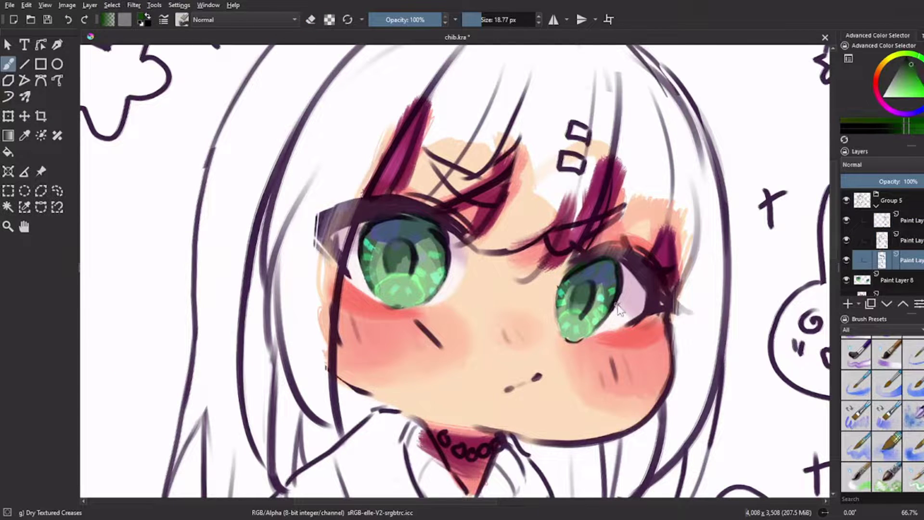
ctrl+click(621, 313)
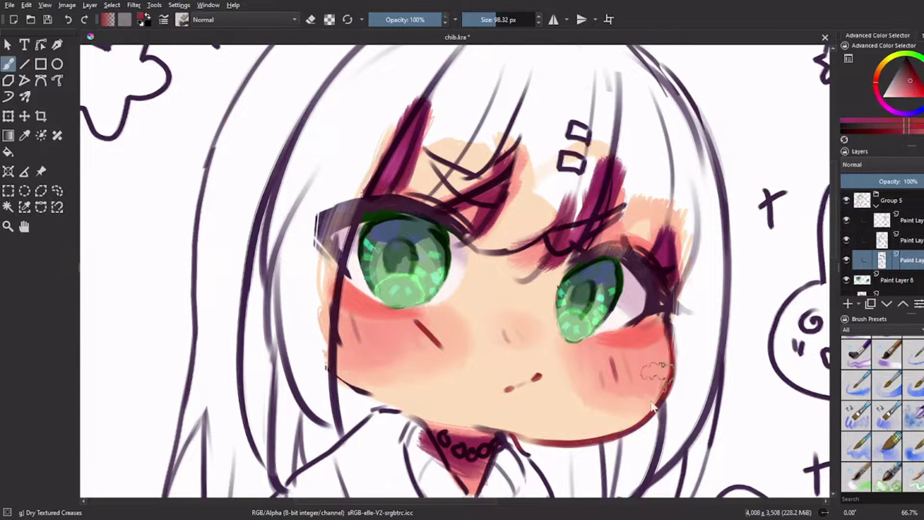
scroll(770, 279, down, 1)
Step: Add an Addition-mode paint layer above Paint Layer 7 and dab yellow freckles on the nose and under the eyes
click(876, 206)
key(1)
click(897, 240)
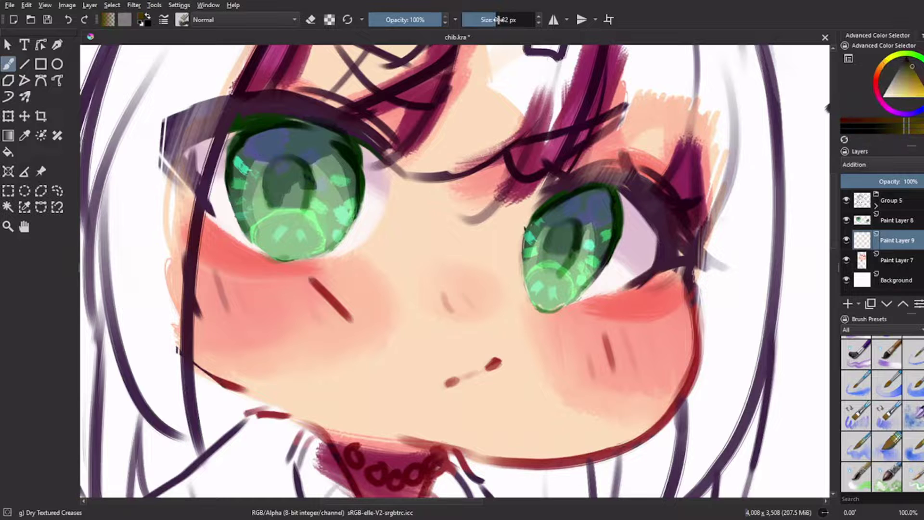
click(539, 315)
scroll(539, 315, down, 1)
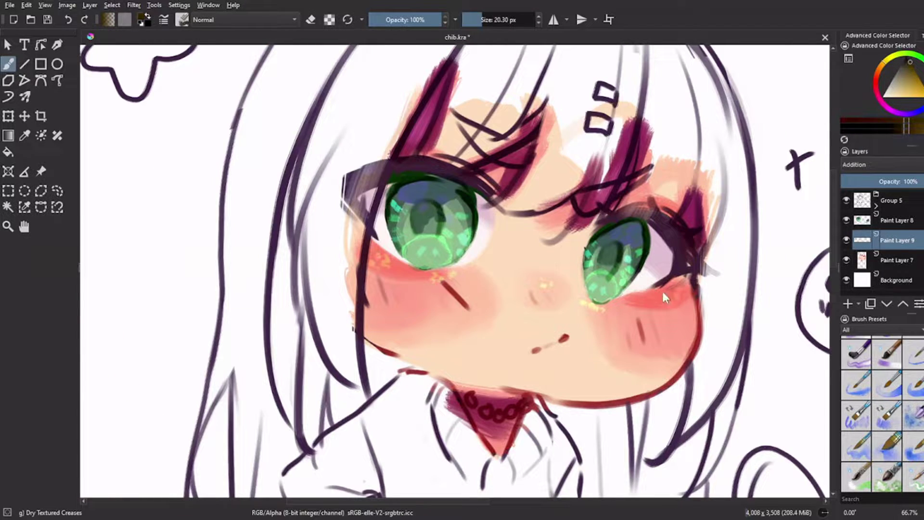
Step: Extend the yellow speckles over the blushed cheeks and onto the bare thighs
key(e)
scroll(648, 314, down, 4)
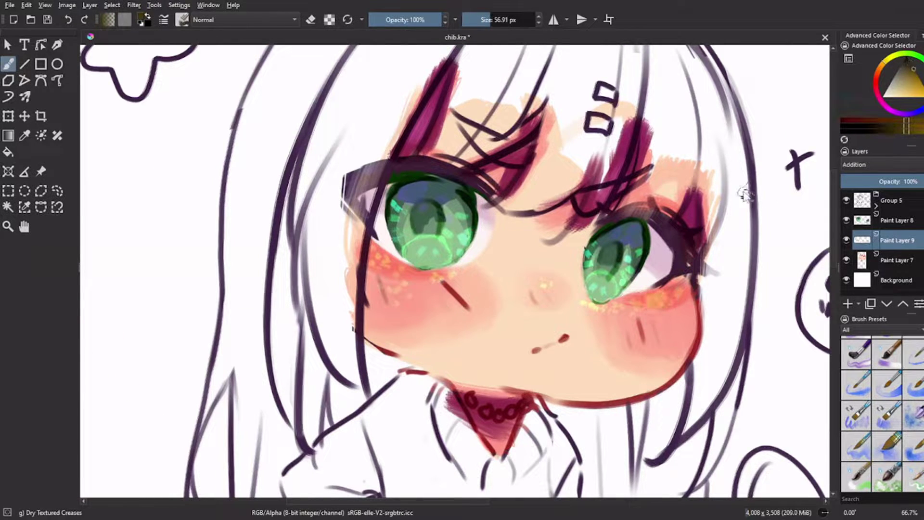
scroll(626, 308, up, 4)
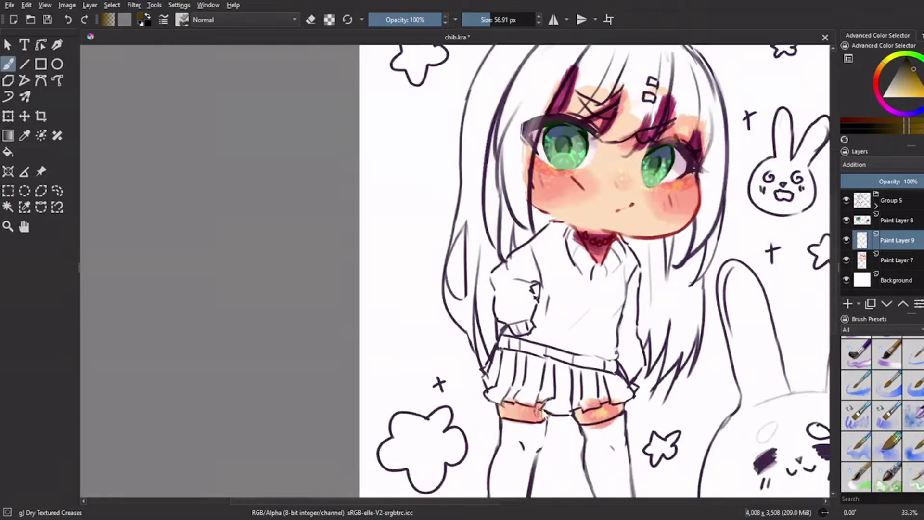
key(e)
Step: Paint the flat pink base colour over the top of the head, the bangs and the upper side locks
scroll(541, 272, down, 1)
scroll(541, 272, up, 1)
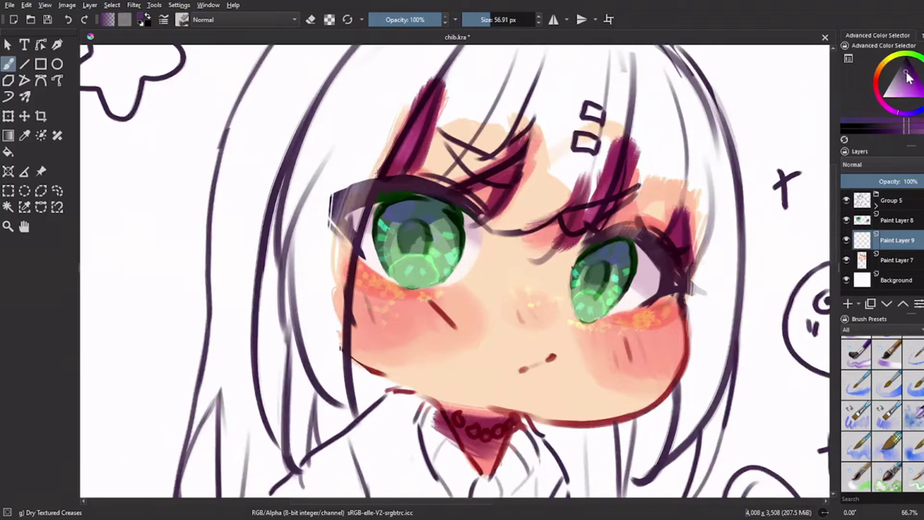
ctrl+click(542, 272)
scroll(564, 287, down, 2)
scroll(527, 233, up, 2)
mouse_move(527, 233)
mouse_down()
mouse_move(536, 174)
mouse_move(486, 327)
mouse_move(577, 261)
mouse_move(560, 347)
mouse_move(556, 190)
mouse_move(394, 279)
mouse_move(433, 179)
mouse_move(628, 341)
mouse_move(635, 203)
mouse_move(594, 175)
mouse_move(452, 129)
mouse_move(661, 354)
mouse_move(615, 139)
mouse_move(695, 423)
mouse_move(529, 91)
mouse_move(313, 192)
mouse_move(311, 291)
mouse_move(362, 189)
mouse_move(279, 231)
mouse_move(217, 202)
mouse_move(274, 206)
mouse_move(268, 301)
mouse_move(308, 474)
mouse_up()
scroll(378, 74, down, 5)
mouse_move(226, 115)
mouse_down()
mouse_move(246, 221)
mouse_move(222, 356)
mouse_move(206, 303)
mouse_move(216, 200)
mouse_move(182, 207)
mouse_up()
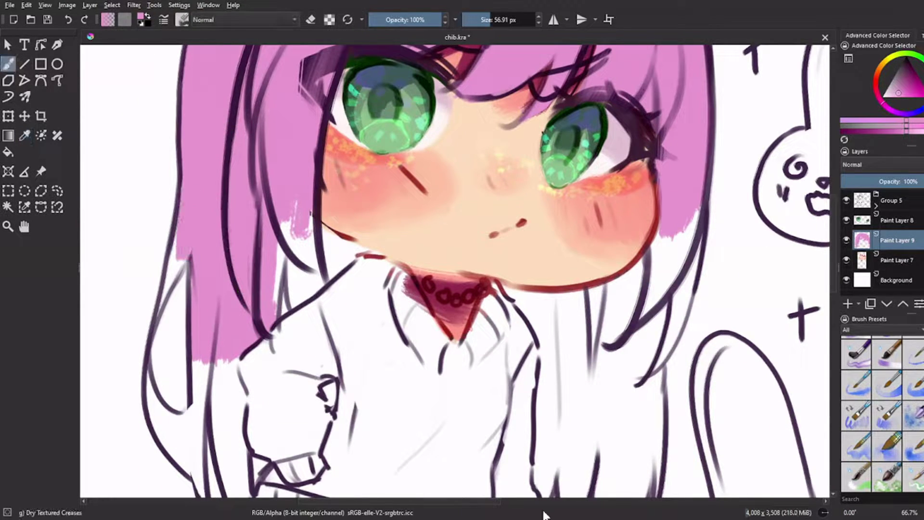
Step: Fill the remaining hair beside the neck and the long lower locks with pink, using a brush of about 31 px
mouse_move(289, 221)
mouse_down()
mouse_move(308, 289)
mouse_move(336, 247)
mouse_up()
key(e)
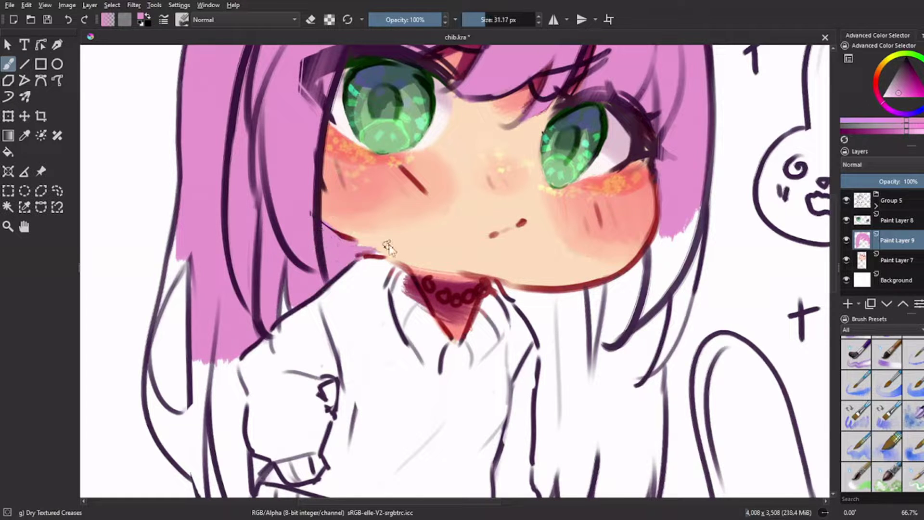
drag(188, 255, 147, 344)
mouse_move(291, 291)
mouse_down()
mouse_move(459, 271)
mouse_move(473, 165)
mouse_up()
drag(337, 284, 372, 343)
mouse_move(339, 287)
mouse_down()
mouse_move(405, 269)
mouse_move(414, 345)
mouse_move(426, 240)
mouse_move(452, 337)
mouse_move(165, 337)
mouse_up()
mouse_move(435, 327)
mouse_down()
mouse_move(438, 375)
mouse_move(476, 409)
mouse_move(443, 241)
mouse_move(498, 332)
mouse_move(519, 394)
mouse_move(548, 313)
mouse_move(539, 269)
mouse_move(511, 312)
mouse_up()
Step: Fill the unpainted hair gap between the chin, the collar and the hanging locks with pink
scroll(835, 224, up, 2)
scroll(835, 223, up, 2)
mouse_move(495, 241)
mouse_down()
mouse_move(500, 332)
mouse_move(563, 241)
mouse_move(597, 337)
mouse_move(544, 316)
mouse_up()
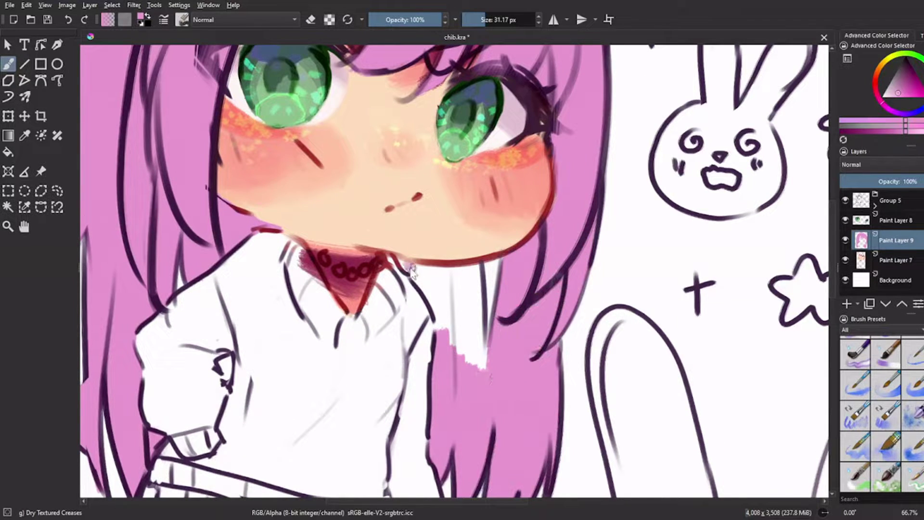
drag(412, 269, 453, 308)
drag(484, 344, 461, 276)
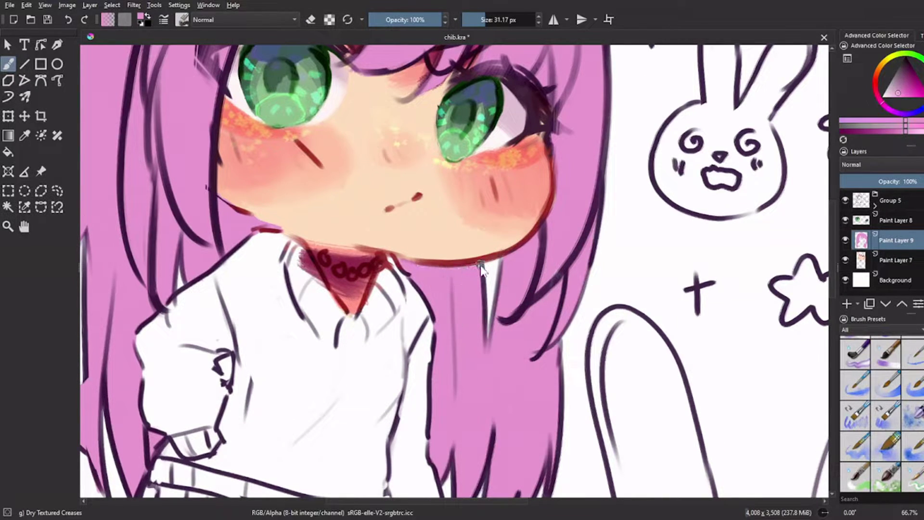
scroll(482, 270, down, 3)
scroll(511, 349, up, 2)
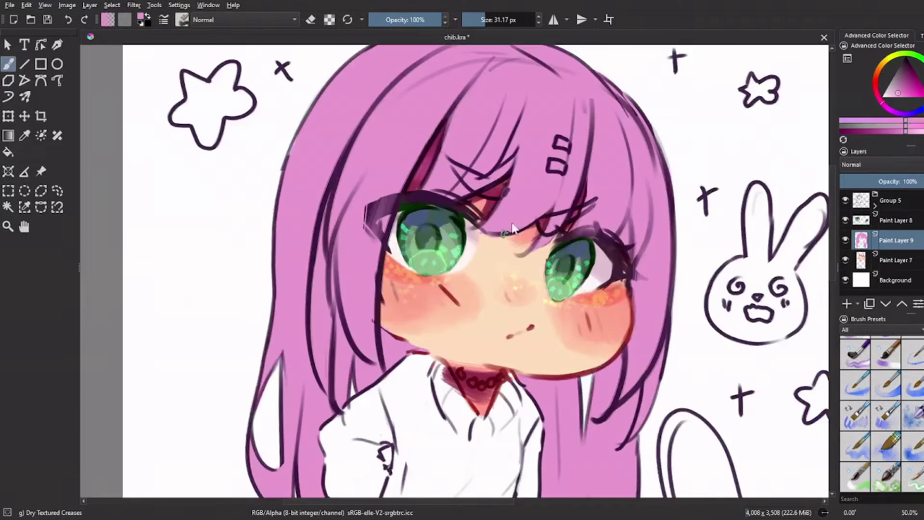
Step: Shade a darker pink band across the bangs and crown with the Pencil-6 Quick Shade brush at 60 px
scroll(512, 228, up, 1)
key(/)
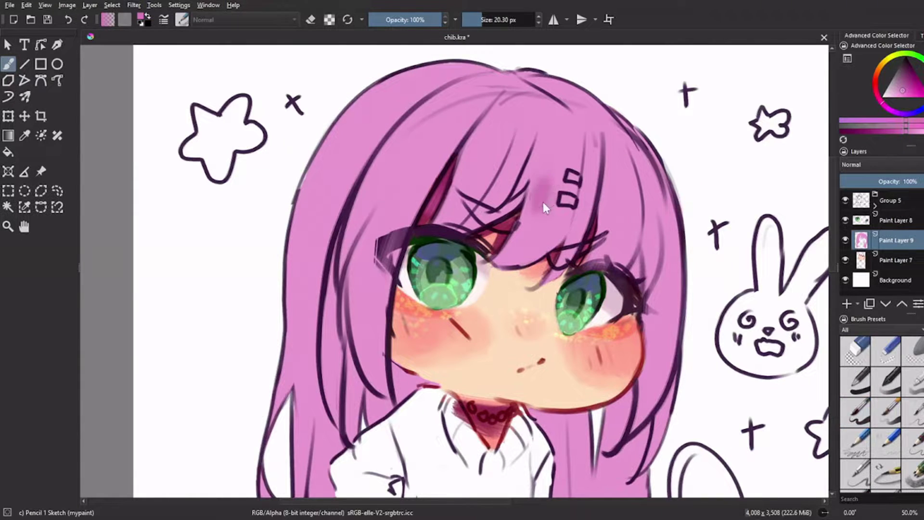
key(/)
click(544, 194)
mouse_move(608, 194)
mouse_down()
mouse_move(299, 189)
mouse_move(478, 143)
mouse_up()
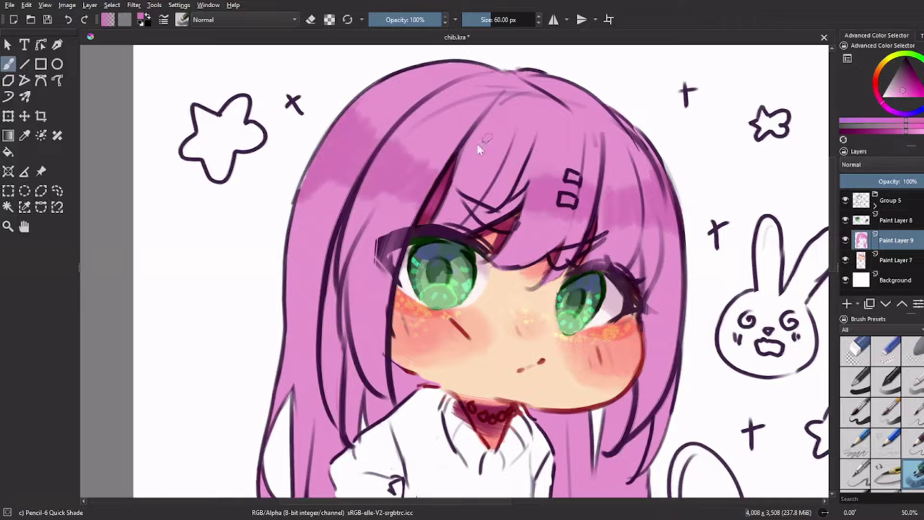
Step: Deepen the hair shadows on both sides of the head in magenta with the Ink-8 Sumi-e brush
key(/)
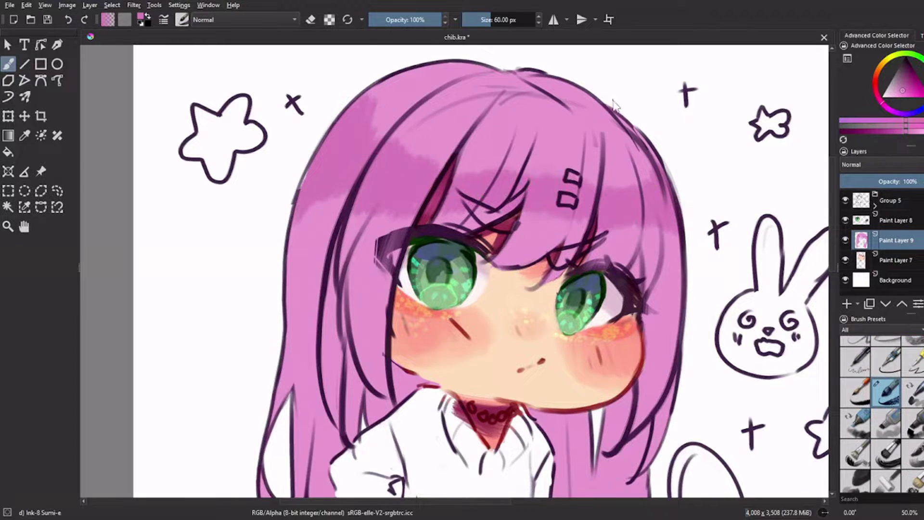
ctrl+click(585, 202)
mouse_move(298, 207)
mouse_down()
mouse_move(347, 119)
mouse_move(400, 144)
mouse_up()
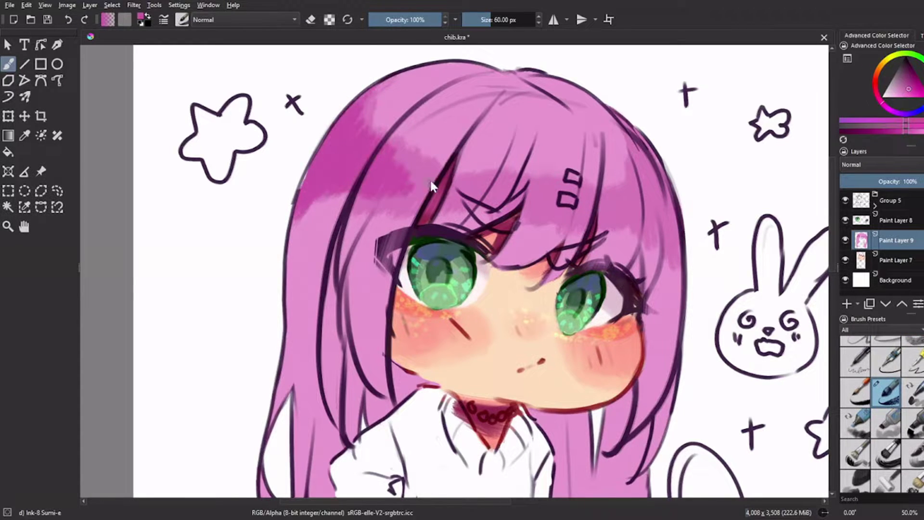
drag(621, 231, 673, 211)
ctrl+click(618, 194)
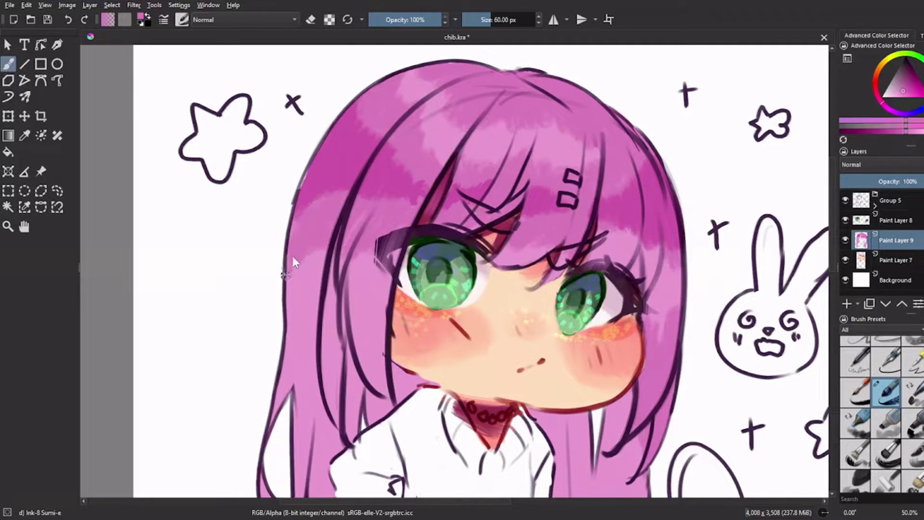
Step: Shade the long lower locks on both sides of the body with darker magenta picked from the hair
scroll(687, 210, down, 1)
drag(630, 474, 669, 361)
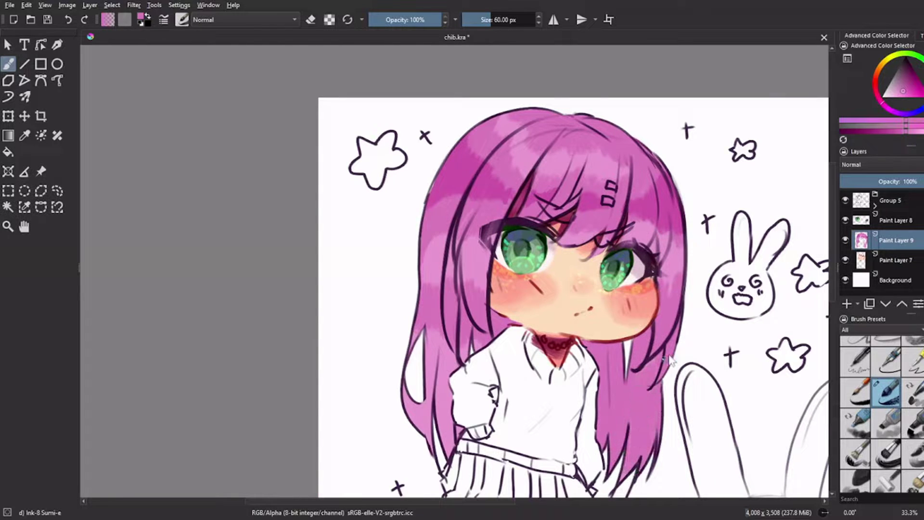
drag(447, 337, 448, 455)
ctrl+click(530, 204)
mouse_move(436, 351)
mouse_down()
mouse_move(457, 380)
mouse_move(433, 337)
mouse_move(406, 442)
mouse_up()
ctrl+click(433, 380)
ctrl+click(440, 380)
drag(638, 425, 649, 365)
Step: Add lilac tints to the crown and locks, and darken the parting and outer hair edges in deep magenta
ctrl+click(510, 132)
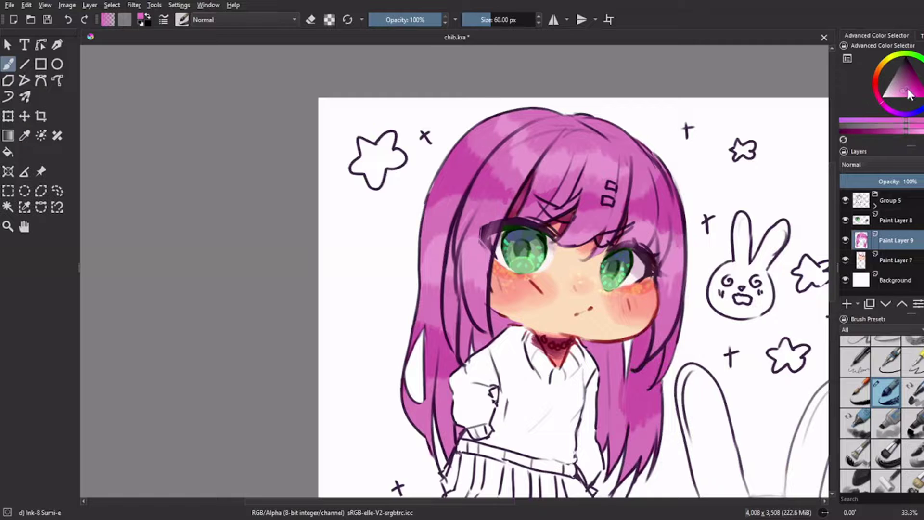
drag(481, 142, 503, 123)
ctrl+click(630, 183)
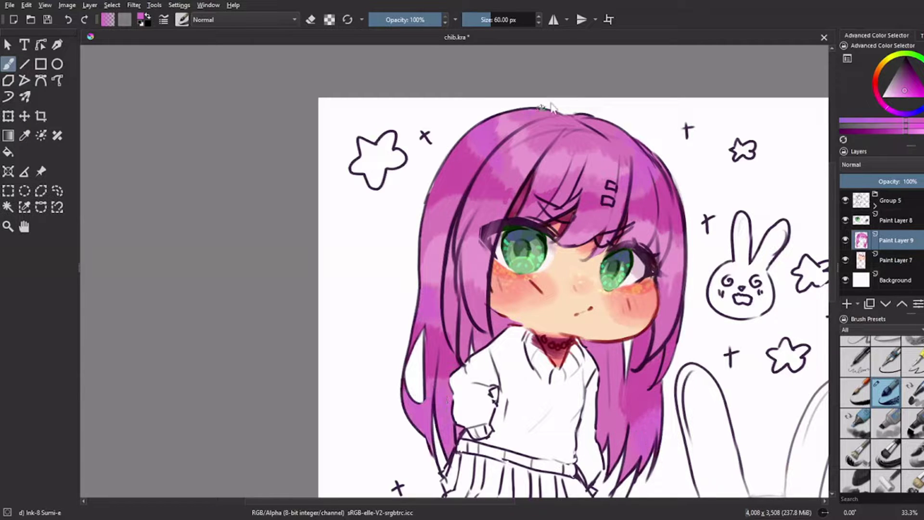
ctrl+click(689, 216)
ctrl+click(657, 159)
drag(658, 166, 682, 229)
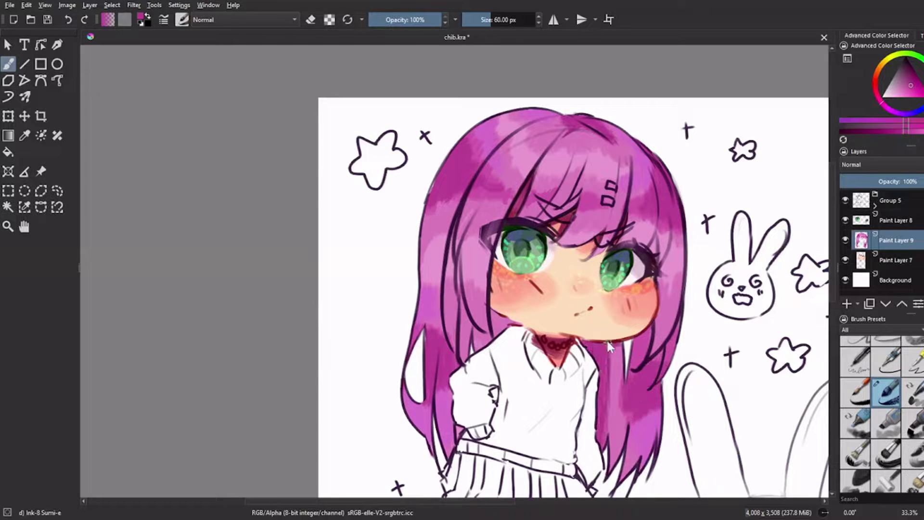
Step: Paint dark magenta strands from the parting through the bangs with the Ink-4 Pen Rough brush at about 29 px
key(plus)
key(plus)
scroll(871, 414, up, 3)
click(876, 435)
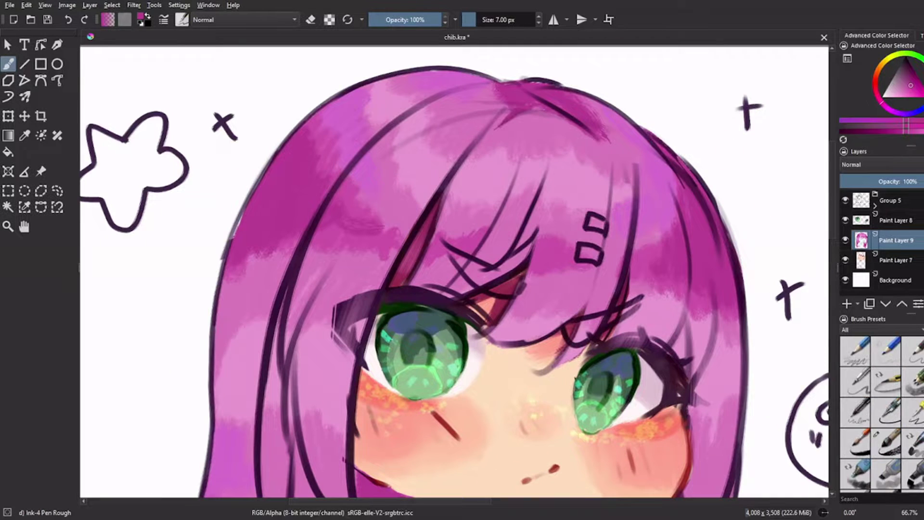
drag(497, 115, 436, 182)
drag(543, 171, 498, 262)
drag(539, 234, 480, 282)
drag(608, 118, 606, 224)
drag(616, 96, 573, 161)
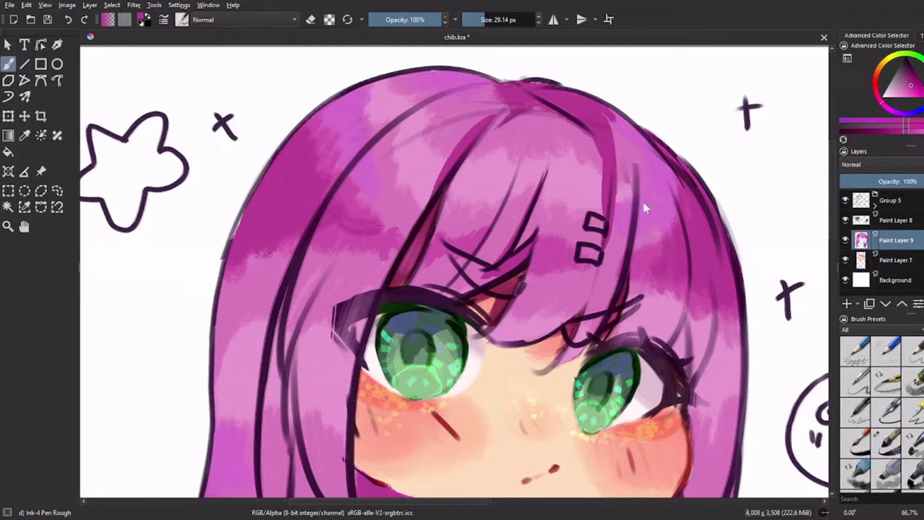
Step: Paint dark strands down the long side lock and reinforce its upper curve with a deeper purple
drag(406, 106, 319, 493)
key(minus)
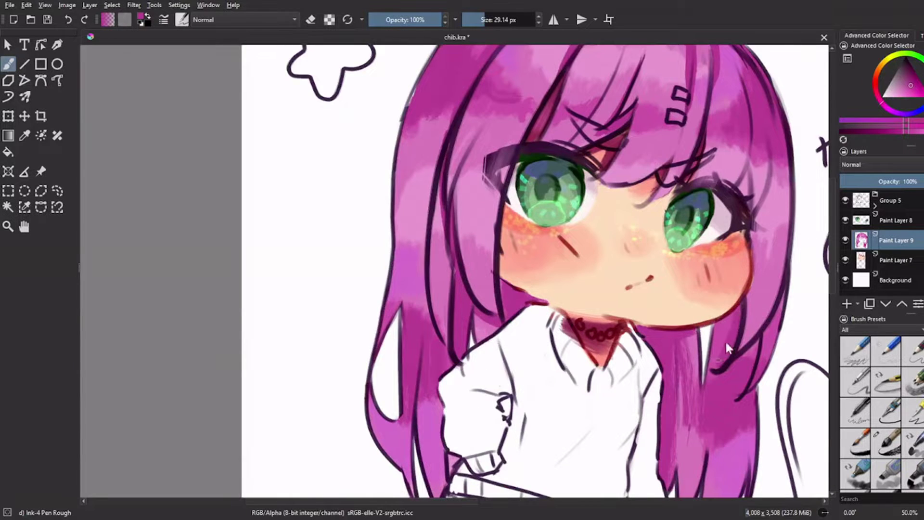
scroll(644, 94, up, 3)
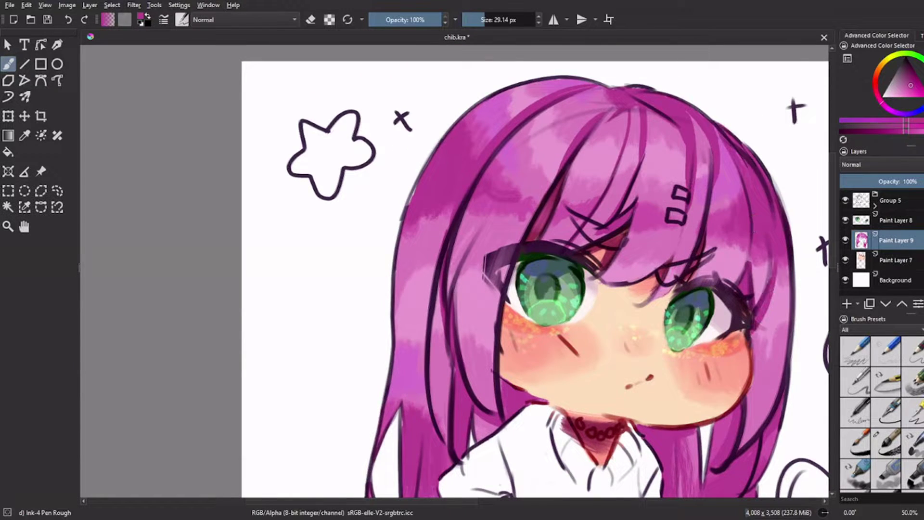
ctrl+click(572, 165)
drag(549, 97, 457, 192)
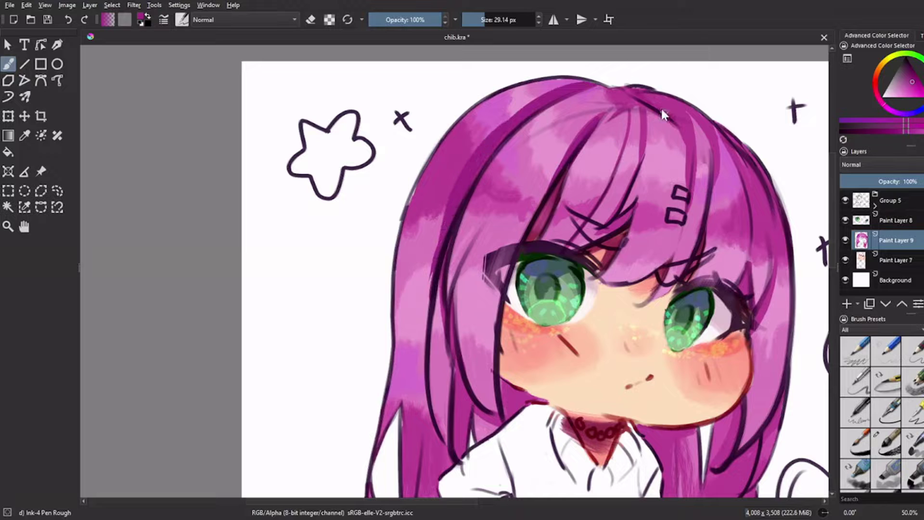
Step: Paint a dark magenta strand running from the parting down the crown above the hair clips
drag(694, 123, 742, 201)
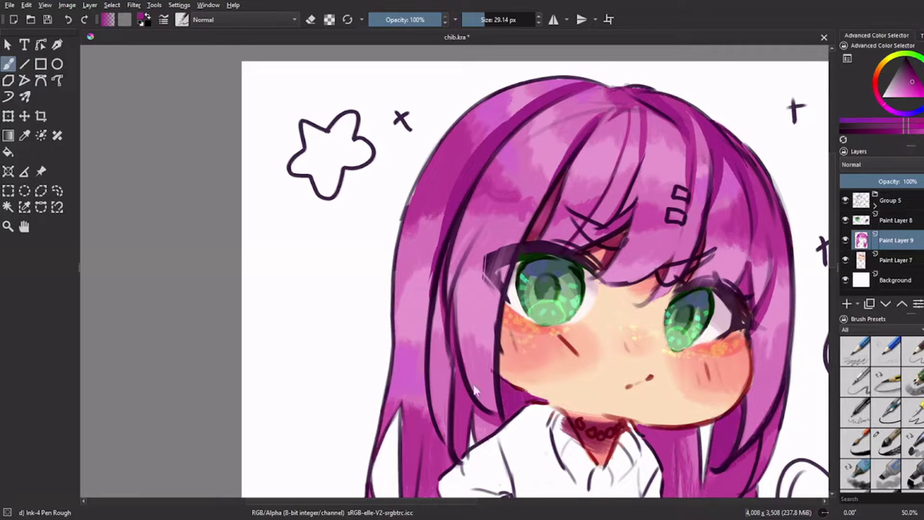
key(minus)
scroll(620, 333, down, 2)
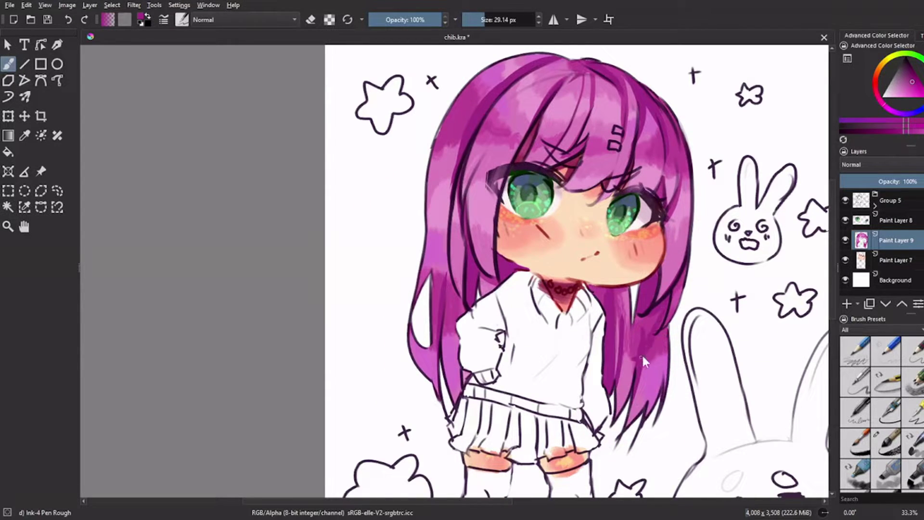
Step: Pick a salmon skin tone and airbrush it softly over the bangs and face-framing locks with Airbrush Soft at 600 px
scroll(642, 360, up, 3)
ctrl+click(458, 319)
scroll(527, 195, down, 3)
scroll(527, 196, up, 2)
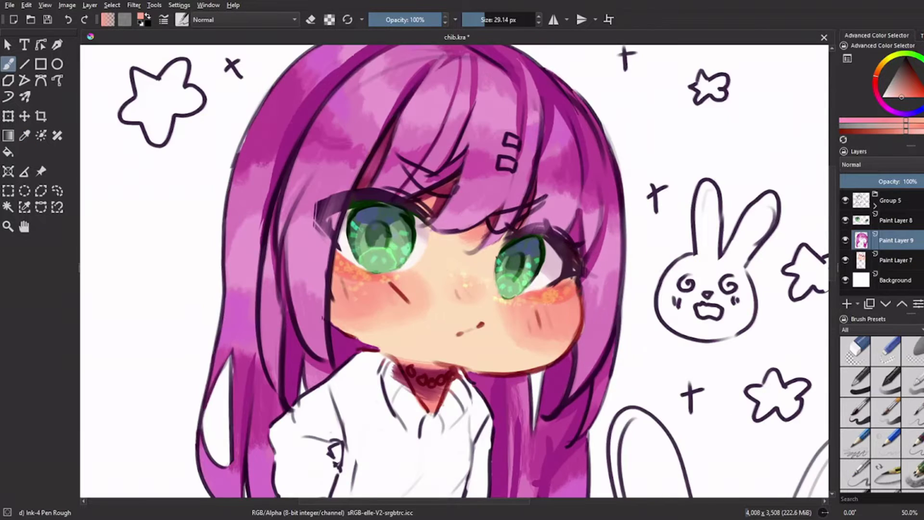
key(slash)
drag(333, 289, 380, 245)
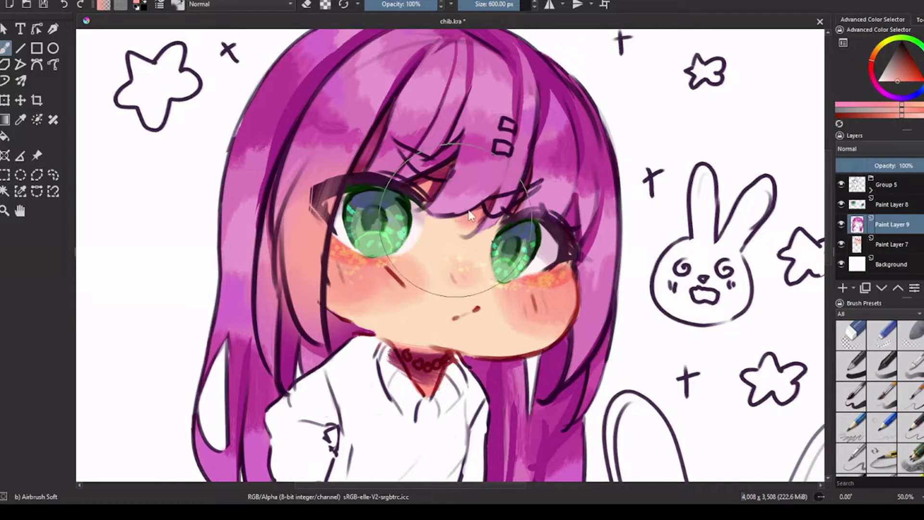
drag(296, 236, 317, 356)
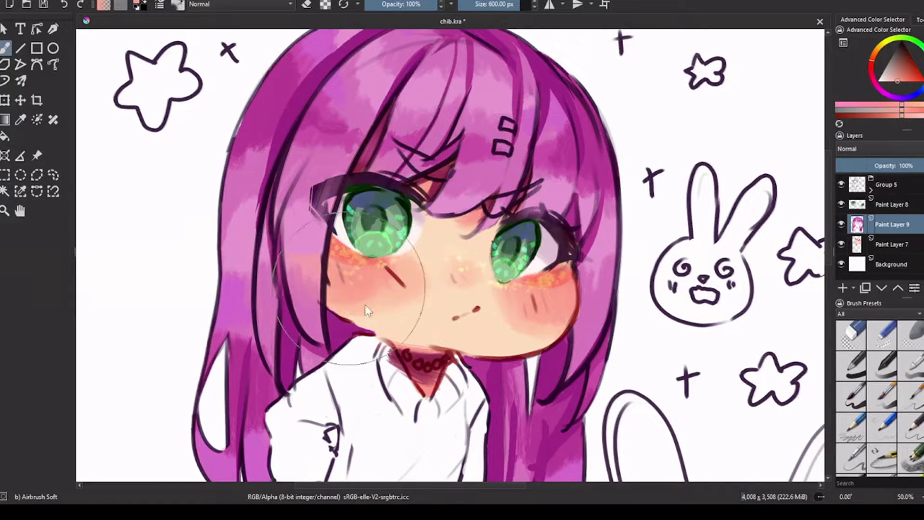
key(minus)
key(minus)
scroll(539, 202, up, 2)
ctrl+click(550, 301)
scroll(363, 181, up, 1)
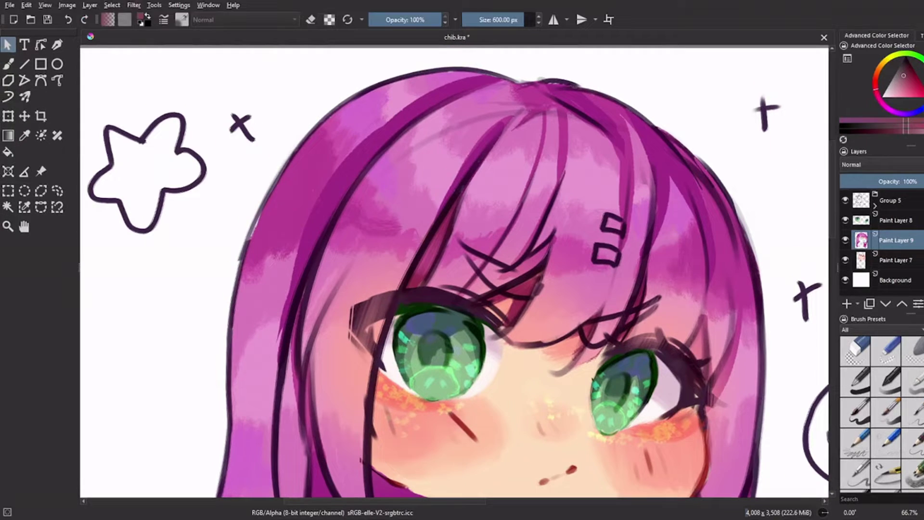
key(minus)
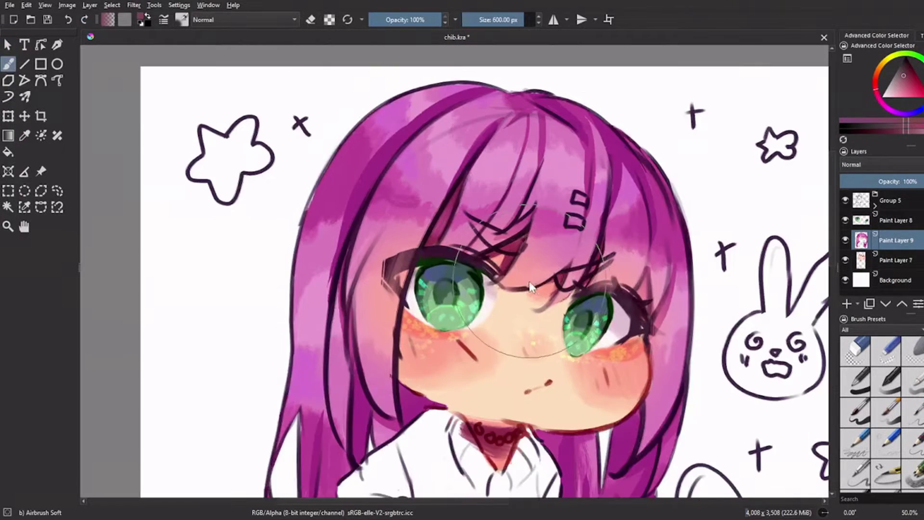
Step: Add a new paint layer and paint a broad light peach highlight band across the crown with the Basic-5 Size brush
key(b)
key(Insert)
click(860, 415)
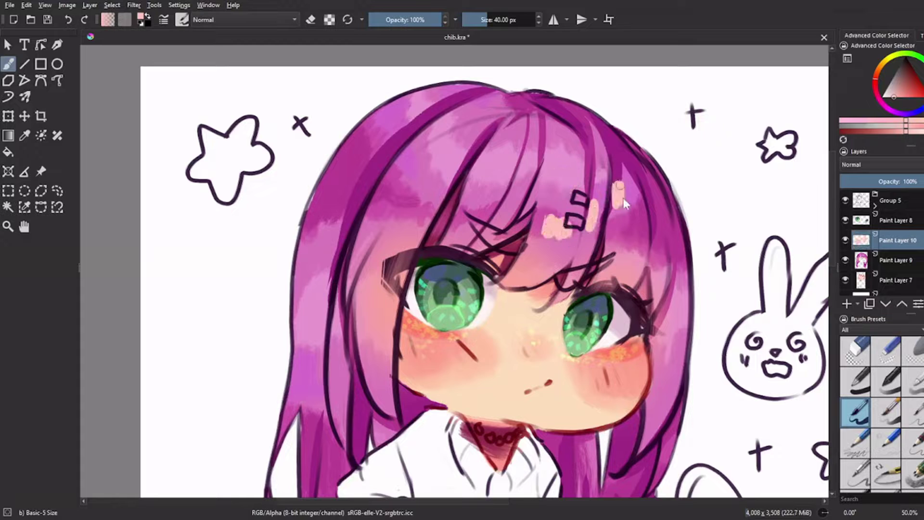
mouse_move(666, 140)
mouse_down()
mouse_move(529, 216)
mouse_move(414, 82)
mouse_move(633, 83)
mouse_move(414, 82)
mouse_up()
Step: Erase the edges of the peach band into scalloped highlights that follow the strands, narrowing the eraser to about 57 px
key(e)
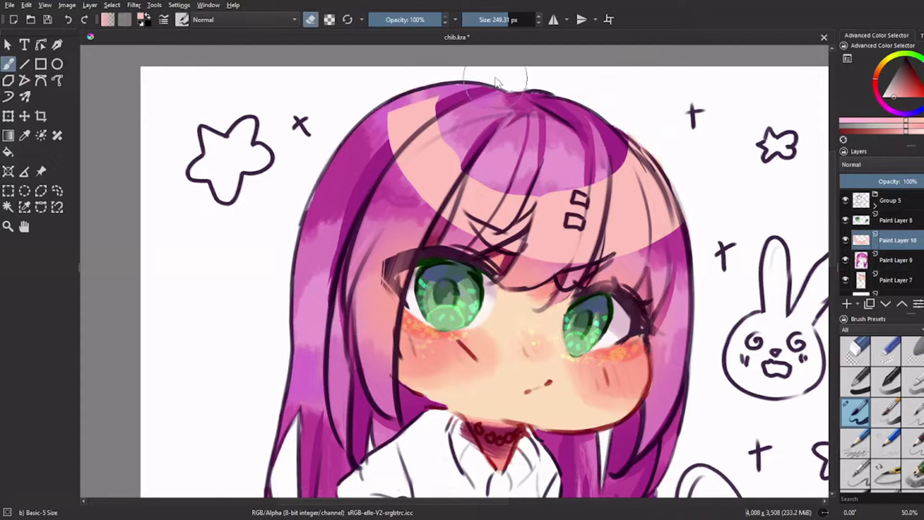
key(bracketleft)
key(bracketleft)
key(bracketleft)
mouse_move(445, 125)
mouse_down()
mouse_move(512, 189)
mouse_move(646, 135)
mouse_up()
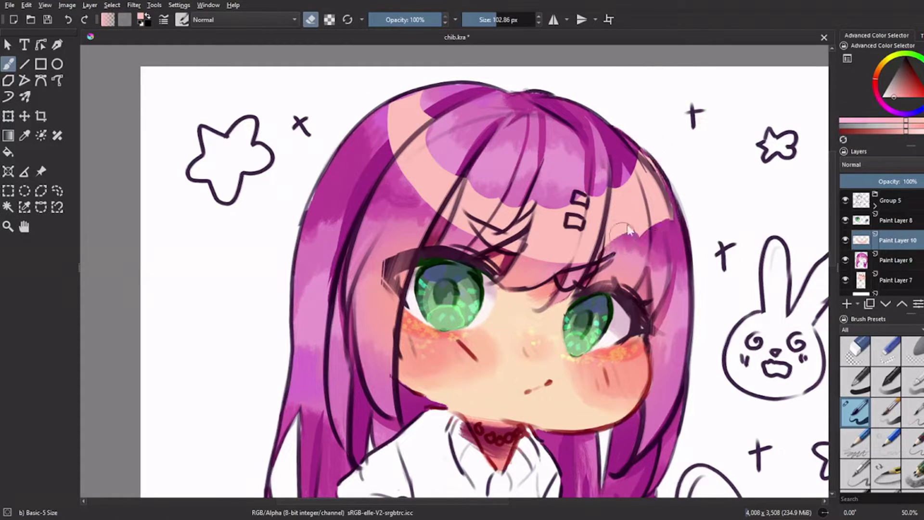
drag(438, 221, 483, 256)
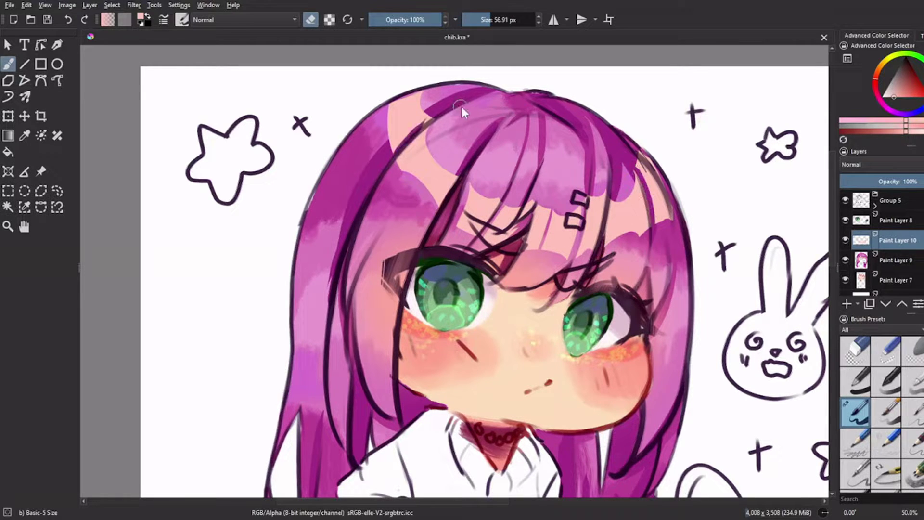
scroll(536, 248, down, 2)
scroll(805, 244, up, 3)
click(310, 19)
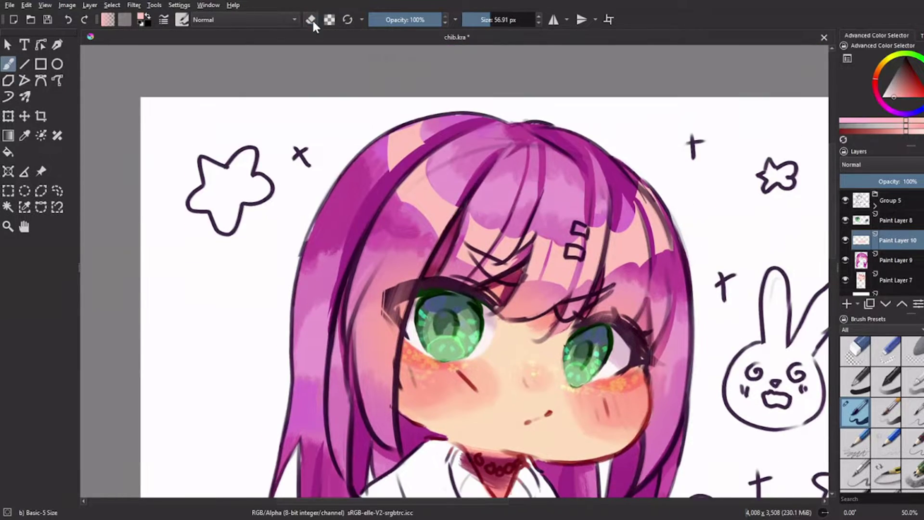
Step: Tint the hair highlight with coral in the bangs and periwinkle blue at its outer ends using Airbrush Soft at 600 px
click(903, 97)
drag(424, 188, 704, 260)
click(891, 100)
drag(645, 204, 625, 262)
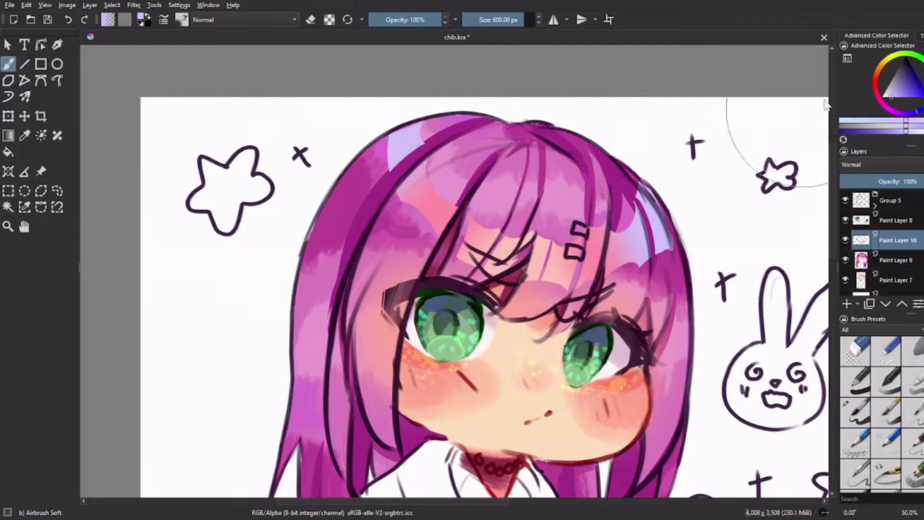
click(898, 97)
Step: Dab coral highlights onto the side locks beside the cheeks with the Basic-5 Size brush at about 57 px
ctrl+click(625, 284)
key(slash)
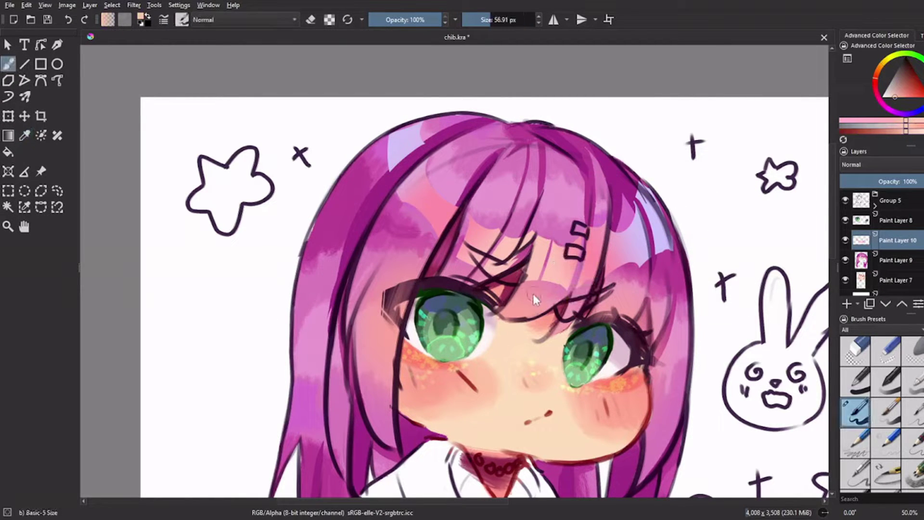
scroll(635, 214, down, 3)
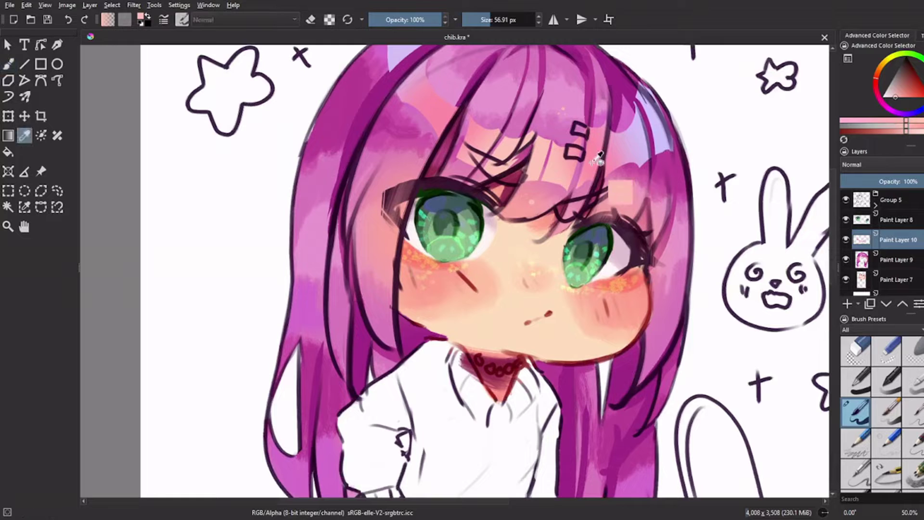
drag(378, 319, 387, 308)
drag(650, 325, 655, 349)
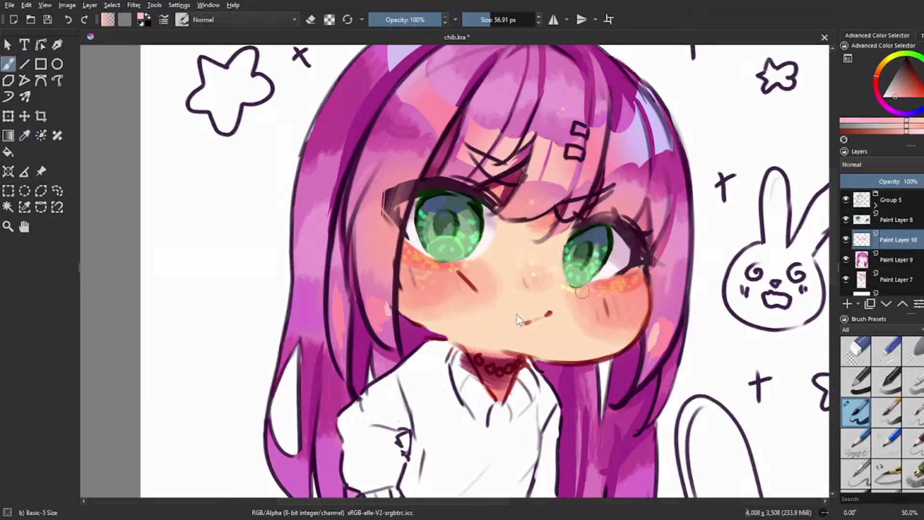
Step: Pick the periwinkle blue and add small shine dots around the crown and glossy patches on the lower locks
ctrl+click(683, 134)
scroll(630, 123, up, 2)
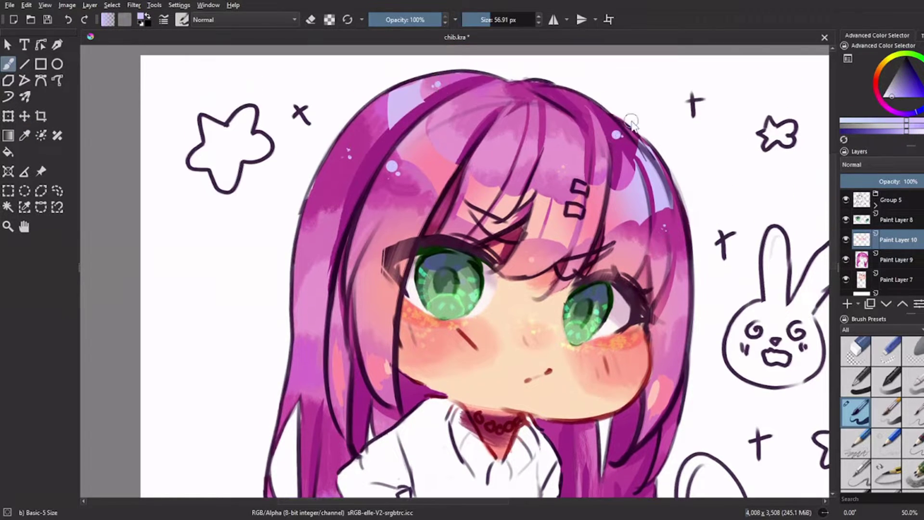
scroll(319, 348, down, 5)
drag(313, 333, 320, 348)
drag(637, 375, 628, 423)
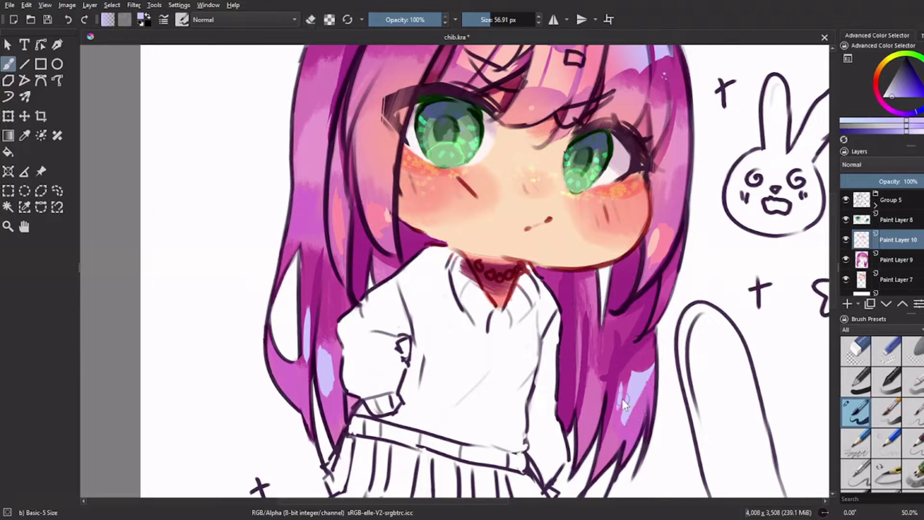
Step: Dab coral and orange accents across the upper bangs and merge the highlight layer down into the hair layer
scroll(622, 399, up, 4)
click(901, 114)
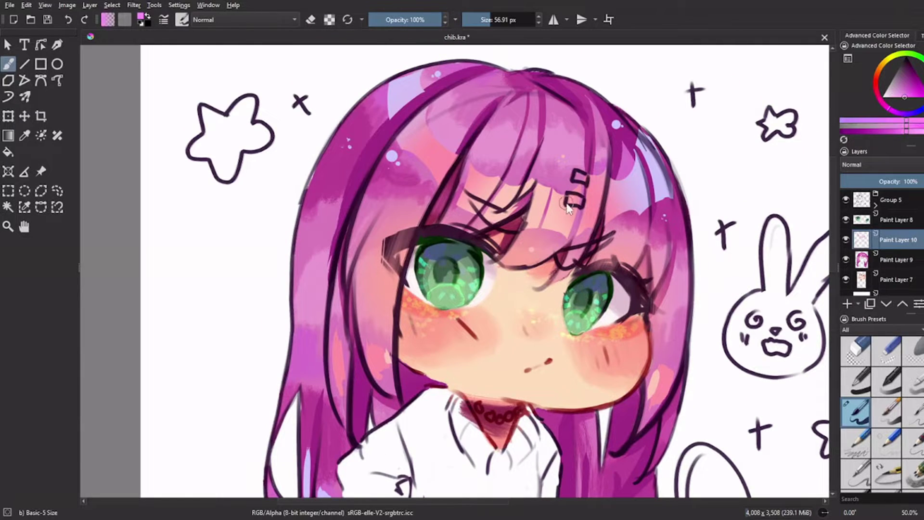
click(907, 100)
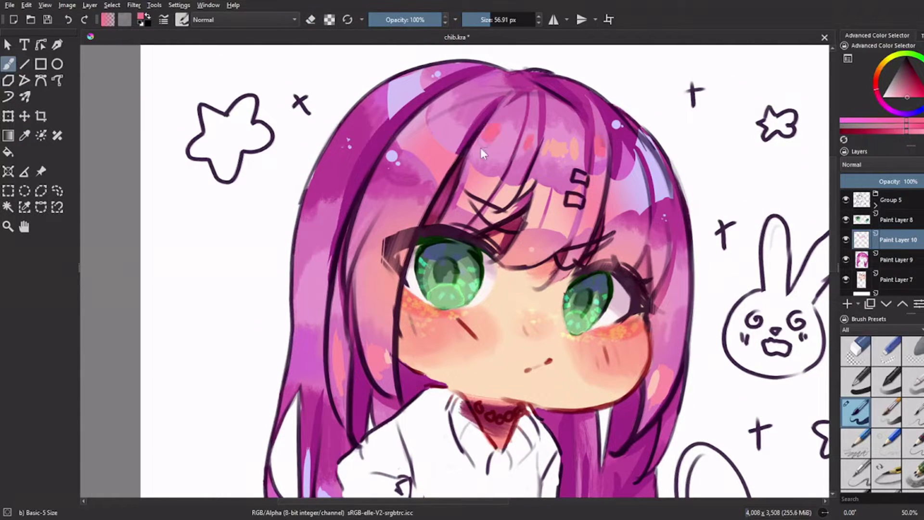
scroll(480, 148, down, 2)
scroll(473, 215, up, 1)
key(ctrl+e)
Step: Deepen the hair behind the neck and beneath the face on both sides with dark magenta and purple
click(910, 86)
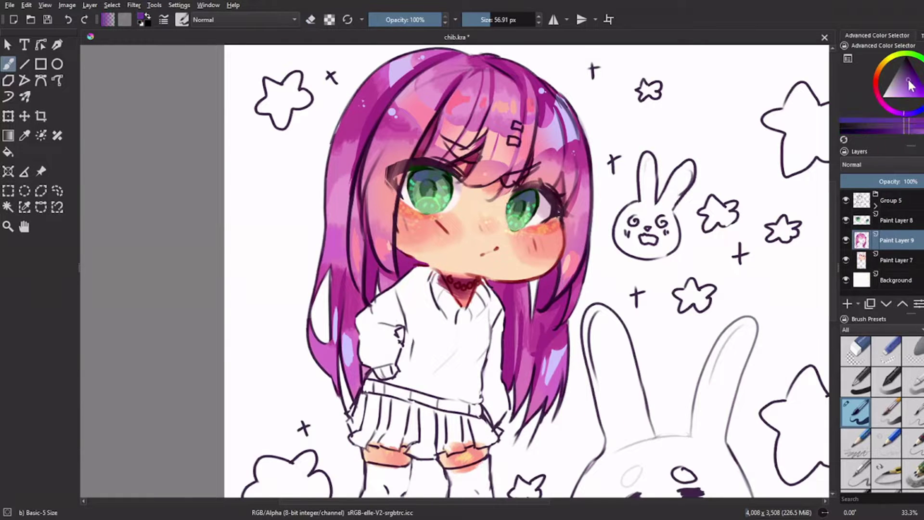
click(913, 87)
drag(398, 96, 463, 53)
drag(506, 282, 488, 308)
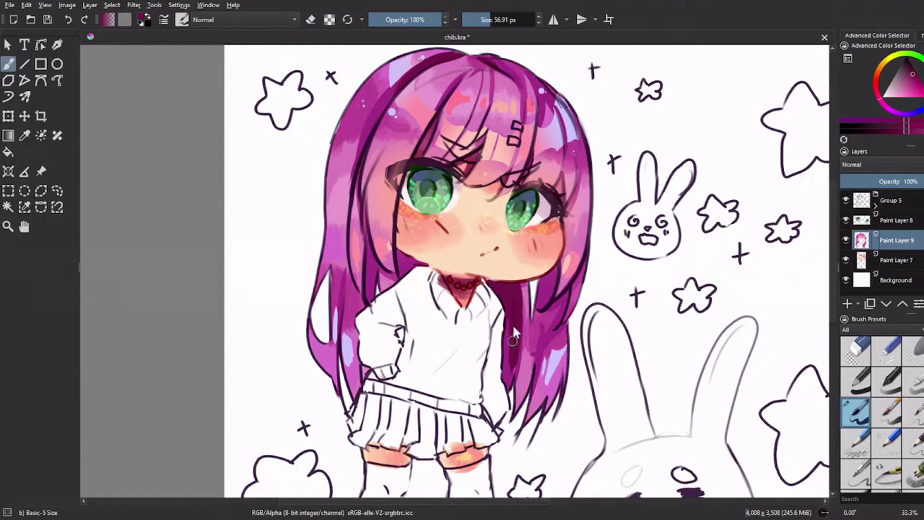
drag(553, 267, 496, 371)
drag(424, 247, 385, 273)
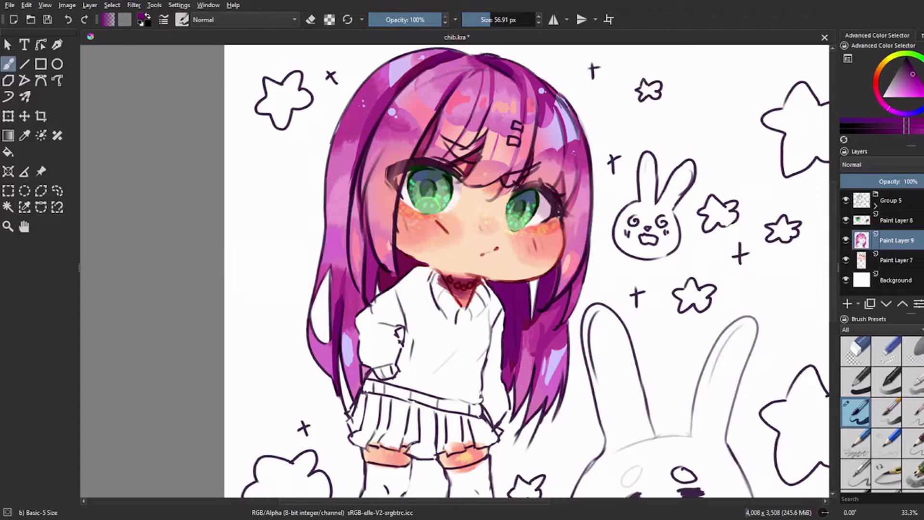
Step: Open the line-art group and recolour the hair outlines purple
click(875, 200)
click(908, 83)
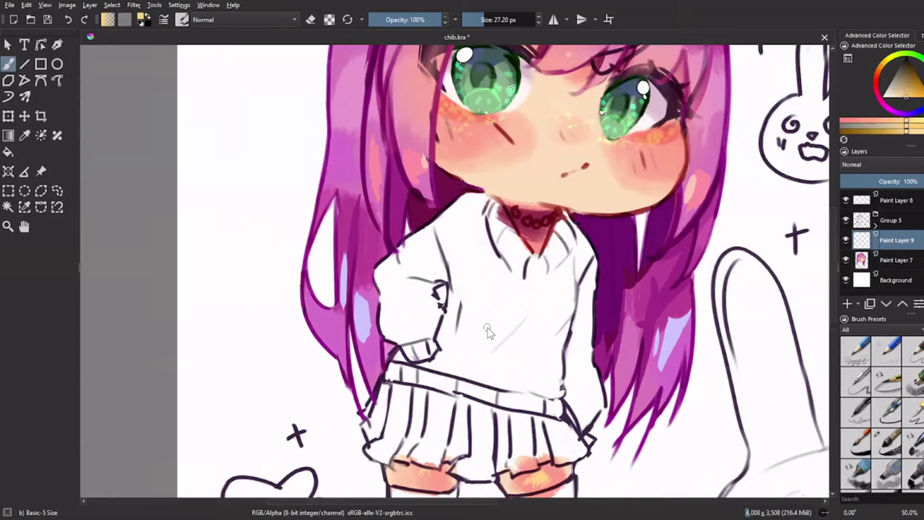
Step: Fill the whole sweater with a flat warm yellow base using the Basic-5 Size brush
mouse_move(487, 328)
mouse_down()
mouse_move(419, 299)
mouse_move(407, 259)
mouse_move(397, 303)
mouse_move(425, 344)
mouse_move(396, 305)
mouse_move(392, 319)
mouse_move(534, 332)
mouse_move(460, 381)
mouse_move(569, 370)
mouse_move(570, 319)
mouse_move(450, 272)
mouse_move(499, 225)
mouse_move(549, 260)
mouse_move(546, 236)
mouse_up()
key(bracketleft)
scroll(546, 236, down, 2)
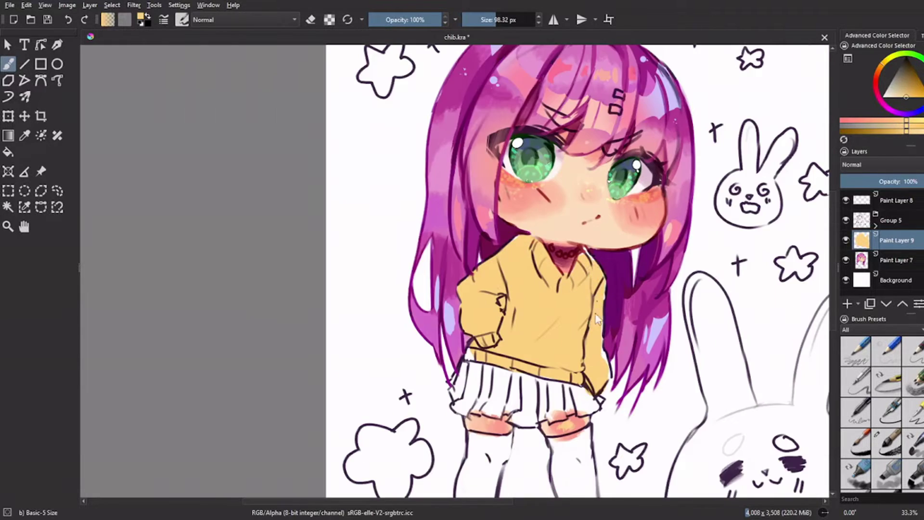
scroll(584, 252, down, 1)
scroll(469, 229, up, 2)
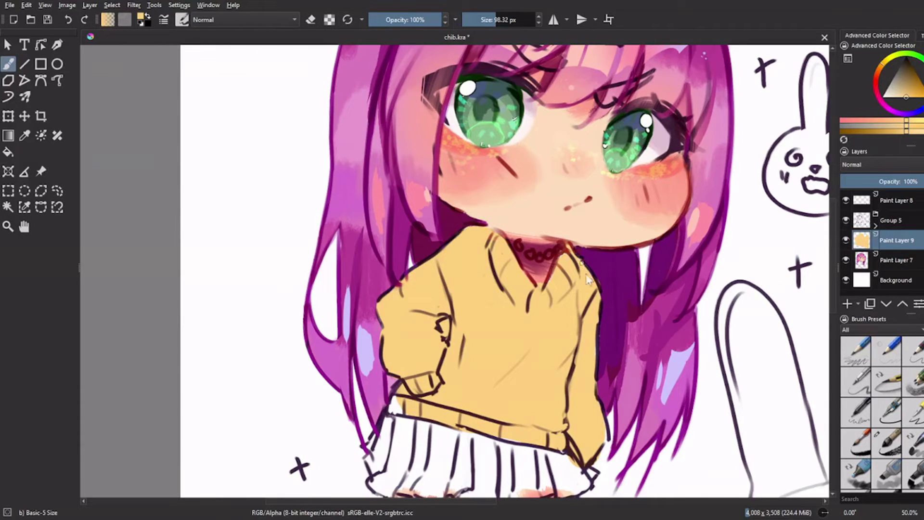
Step: Shade the sweater's lower body, sleeves and folds in orange with the Wet Bristles Rough brush at about 74 px
key(slash)
mouse_move(578, 313)
mouse_down()
mouse_move(509, 356)
mouse_move(596, 359)
mouse_move(611, 423)
mouse_up()
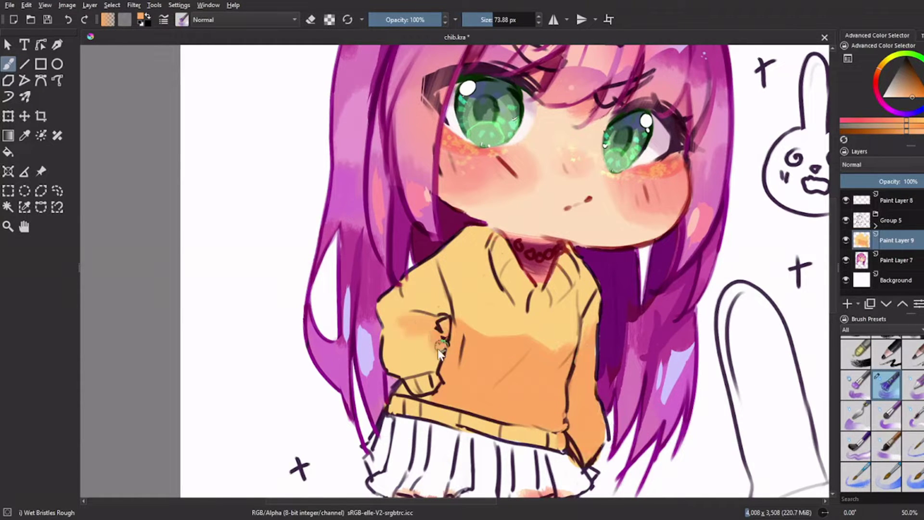
mouse_move(440, 353)
mouse_down()
mouse_move(436, 374)
mouse_move(492, 400)
mouse_move(456, 352)
mouse_move(589, 297)
mouse_move(590, 269)
mouse_move(557, 273)
mouse_move(432, 414)
mouse_move(605, 420)
mouse_up()
ctrl+click(562, 365)
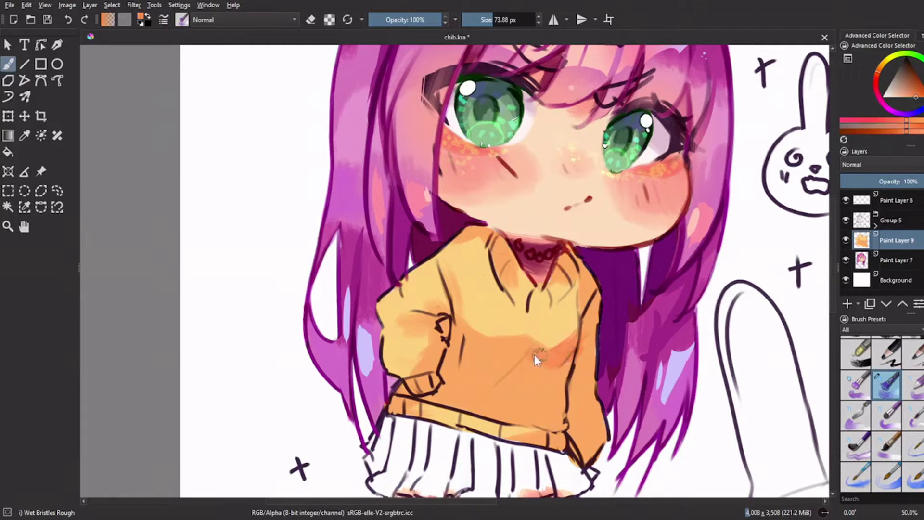
mouse_move(579, 389)
mouse_down()
mouse_move(596, 326)
mouse_move(445, 335)
mouse_move(448, 347)
mouse_move(532, 365)
mouse_move(462, 234)
mouse_up()
Step: Paint pale blue reflected light on the straight sleeve and light yellow highlights on the chest at about 45 px
key(bracketleft)
key(bracketleft)
scroll(582, 282, up, 1)
click(900, 107)
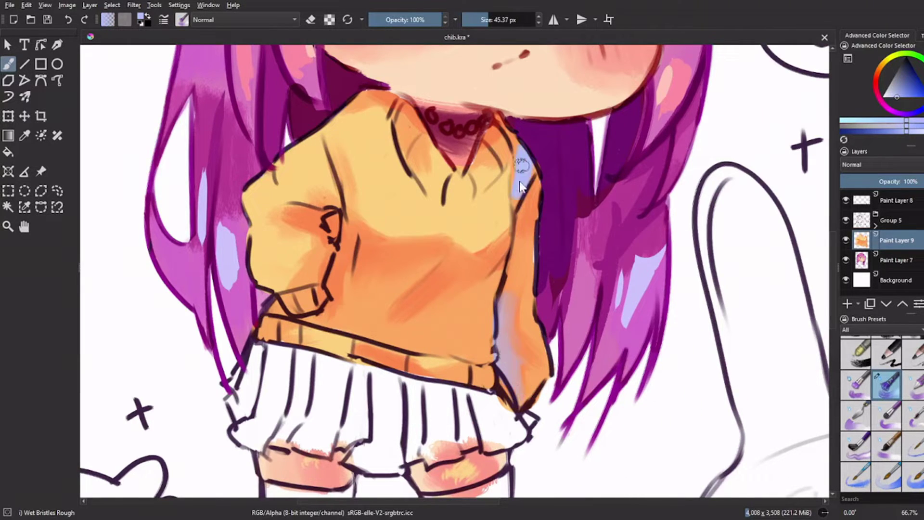
scroll(455, 269, down, 1)
scroll(455, 269, up, 1)
ctrl+click(385, 207)
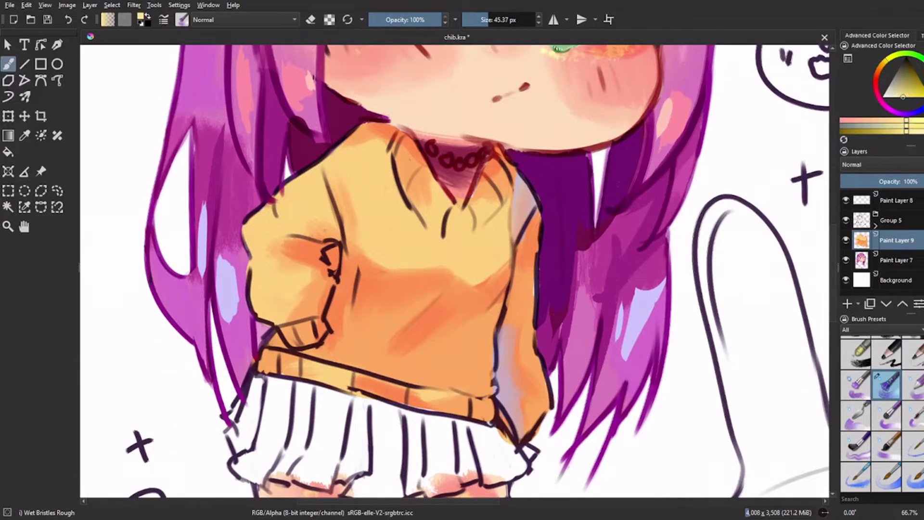
drag(368, 228, 428, 205)
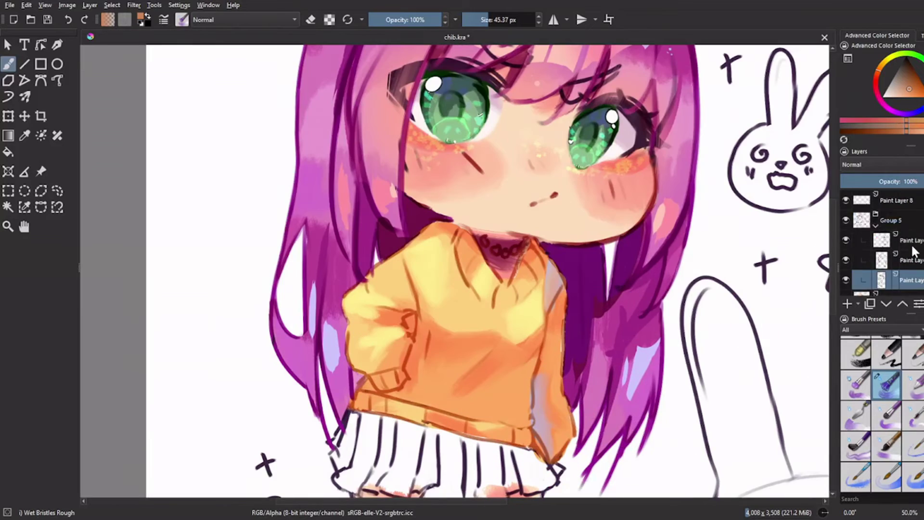
Step: Repaint the sweater's sleeves, collar and waistband in muted green, leaving the orange body as a vest
click(911, 243)
drag(542, 403, 558, 452)
drag(410, 289, 399, 318)
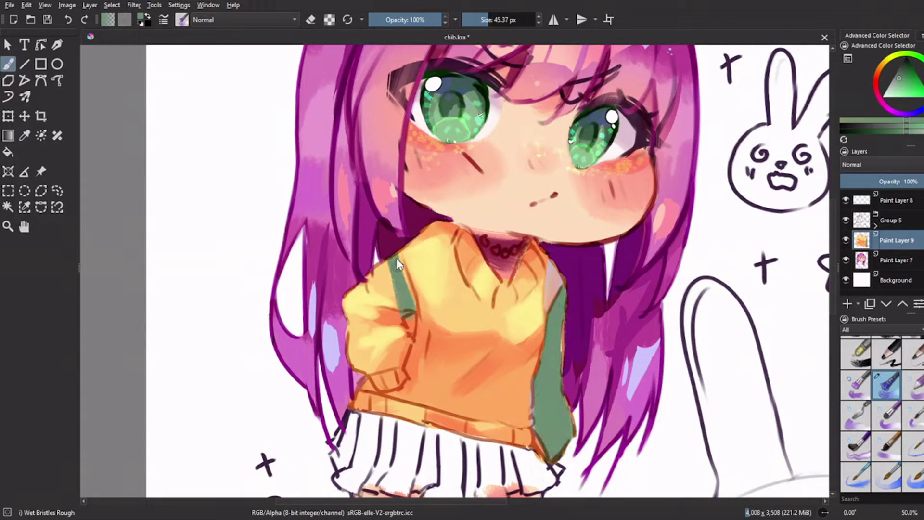
drag(351, 289, 354, 346)
drag(356, 327, 378, 318)
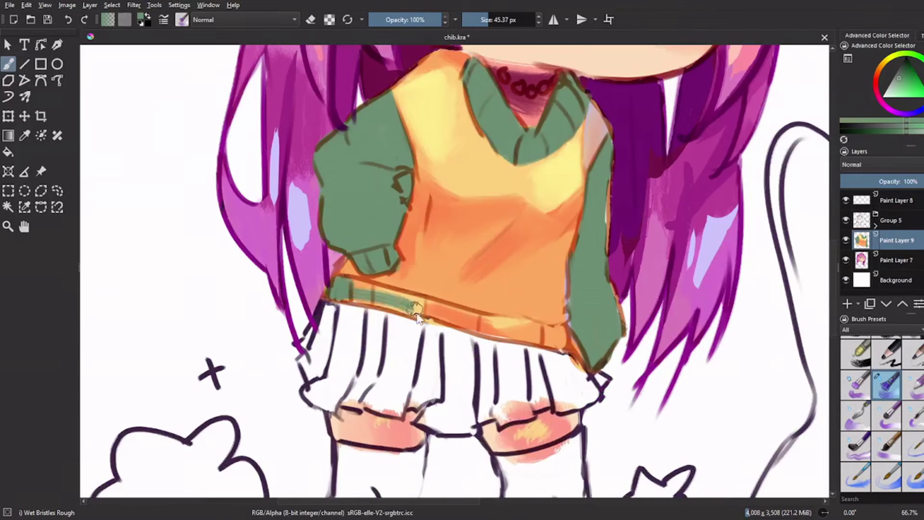
drag(426, 327, 497, 325)
scroll(575, 357, up, 1)
scroll(591, 392, down, 1)
Step: Shade the folds of both green sleeves with a darker green using the Wet Bristles Rough brush
key(e)
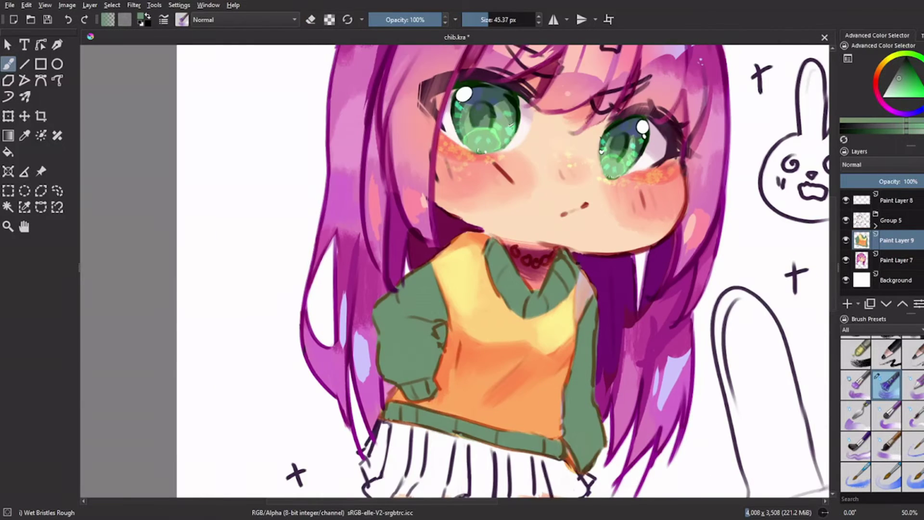
drag(438, 361, 409, 395)
drag(585, 366, 575, 457)
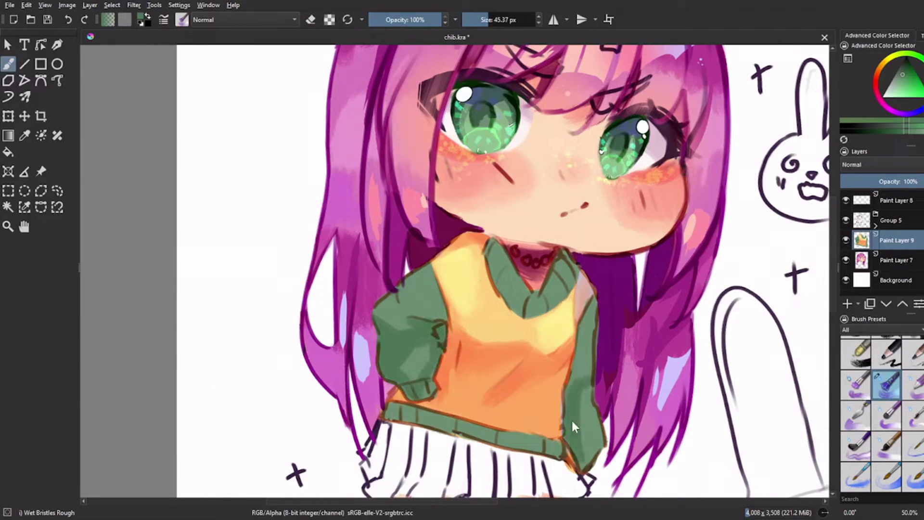
Step: Deepen the shadows on both sleeves with dark green and muted blue, and add blue to the collar at about 45 px
click(906, 71)
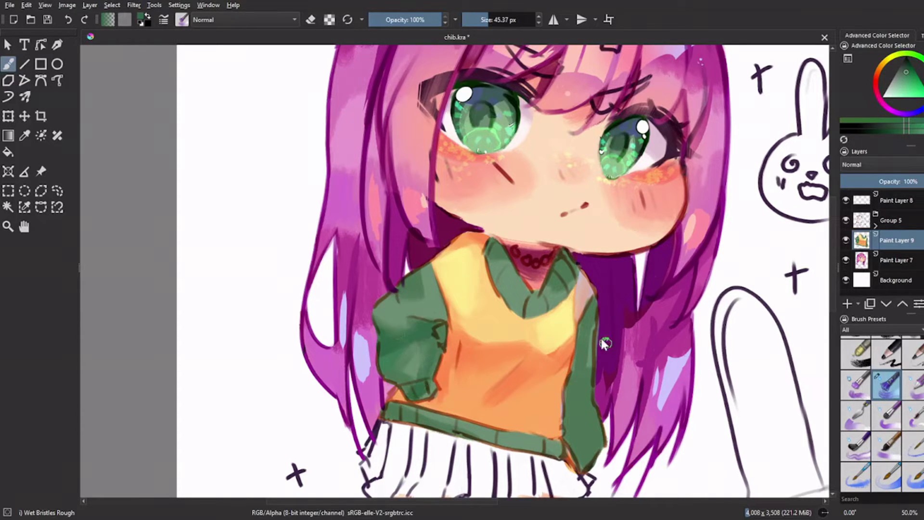
scroll(518, 256, down, 3)
scroll(487, 393, up, 4)
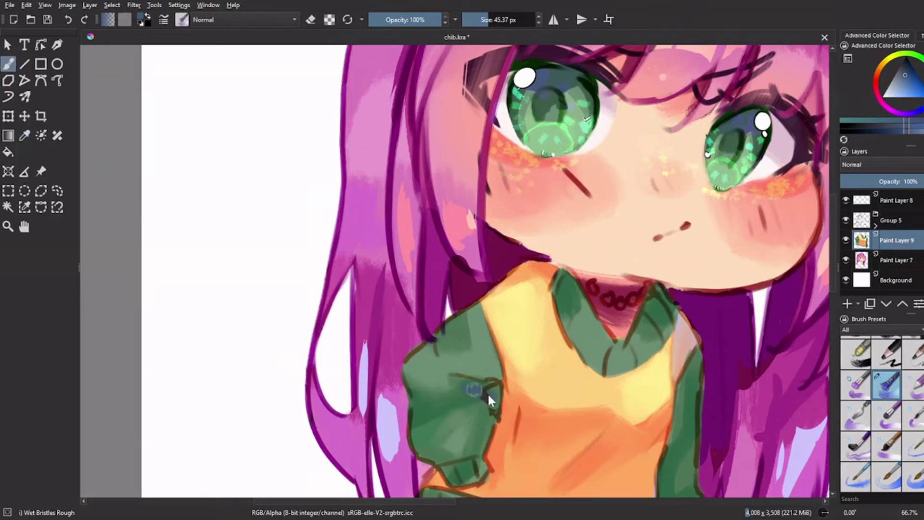
scroll(405, 417, down, 1)
ctrl+click(527, 179)
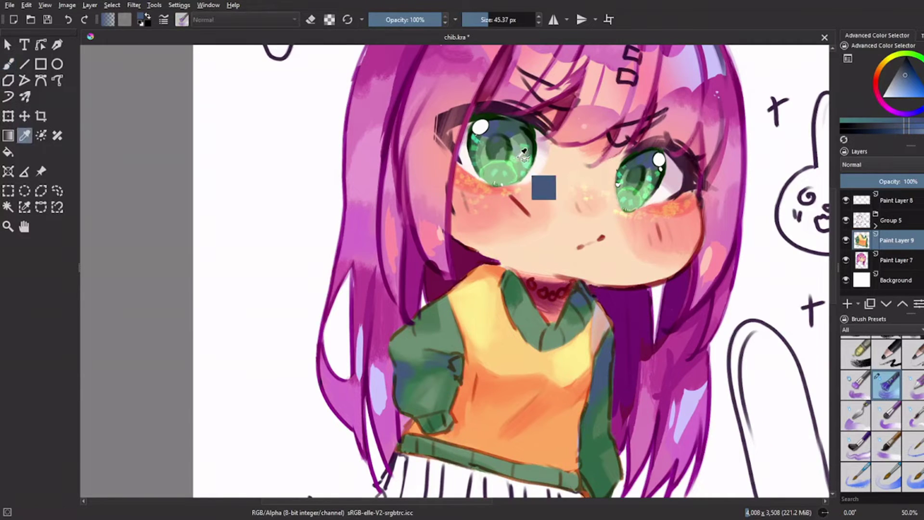
Step: Paint lighter green highlights on both sleeves and the V-shaped collar with the Wet Bristles Rough brush
ctrl+click(609, 410)
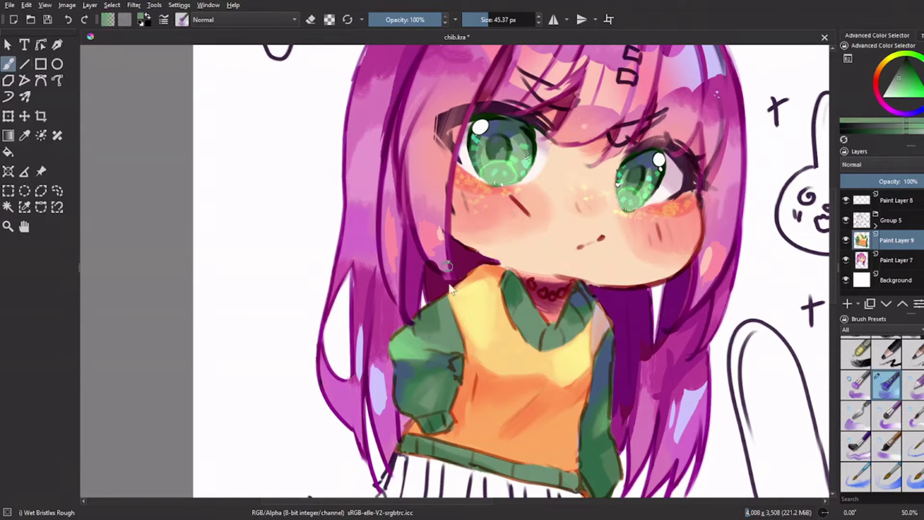
scroll(489, 356, down, 1)
scroll(496, 380, up, 3)
ctrl+click(500, 395)
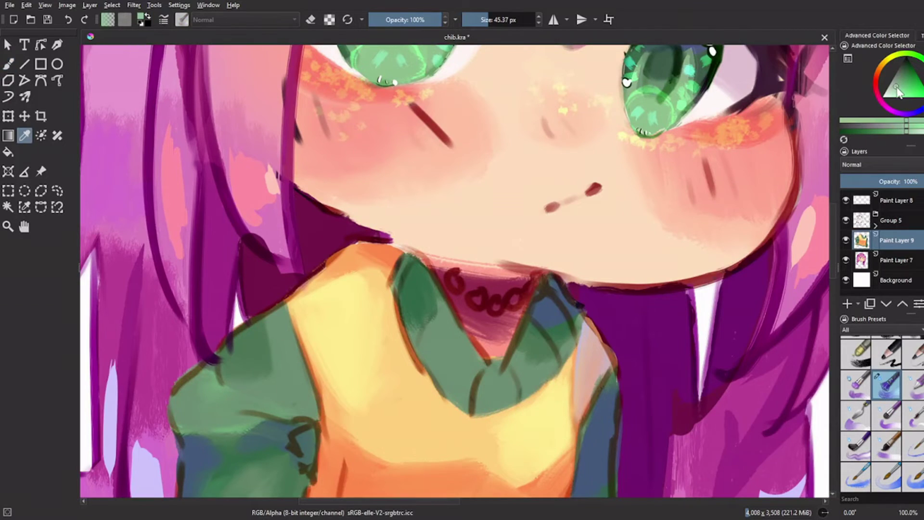
drag(472, 334, 436, 385)
drag(434, 352, 472, 407)
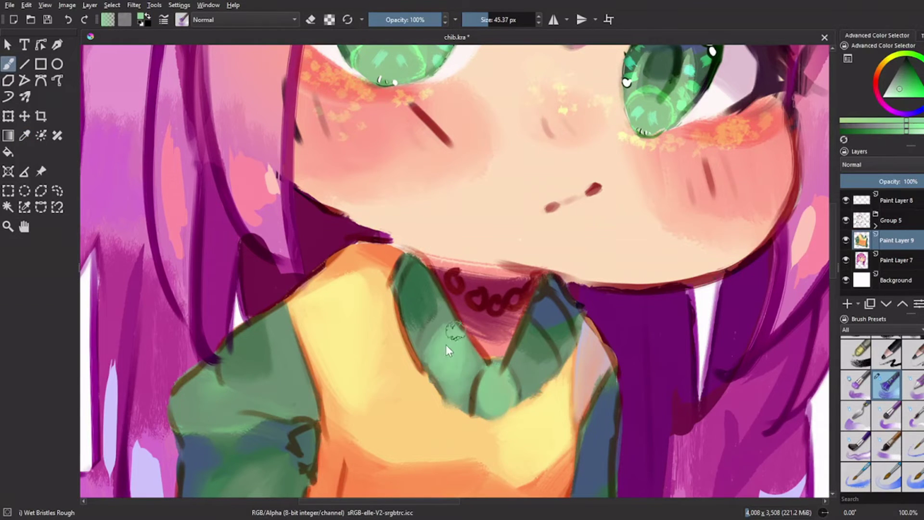
scroll(590, 321, down, 2)
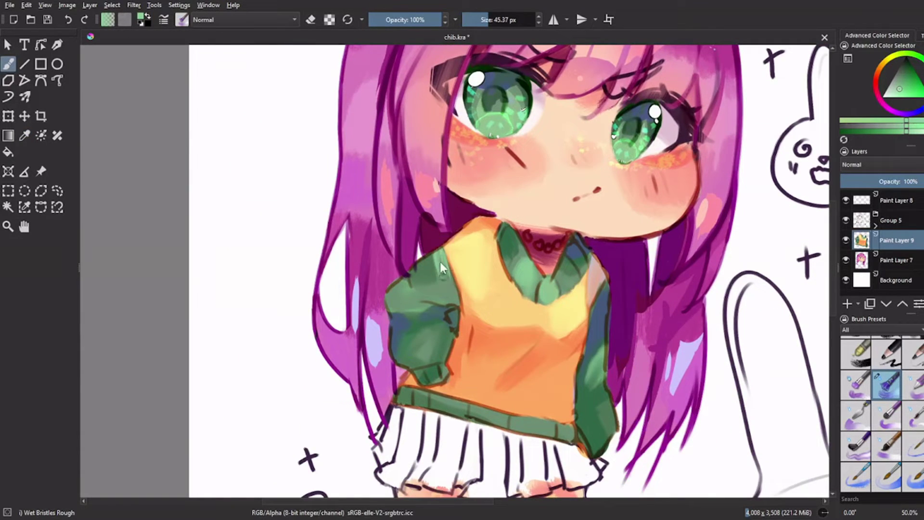
Step: Add a new paint layer directly above the sweater layer for the skirt colour
scroll(433, 332, down, 5)
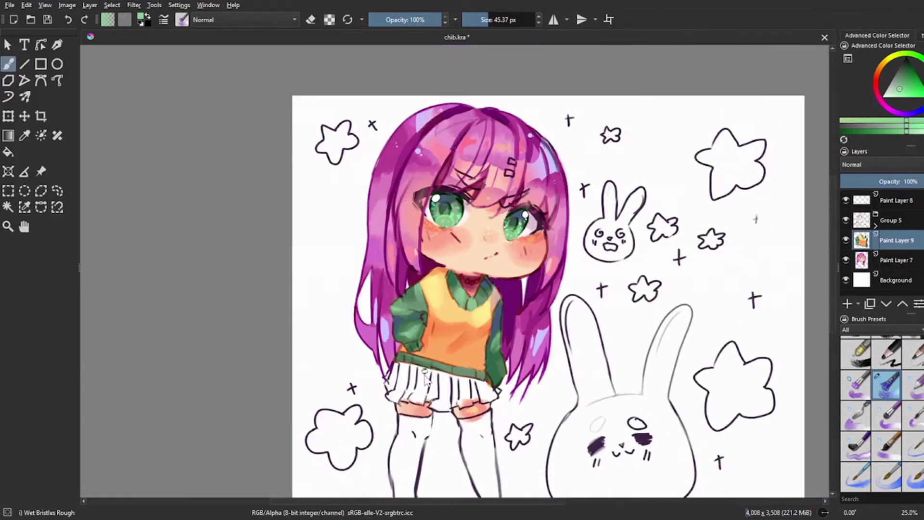
scroll(582, 282, up, 2)
key(Insert)
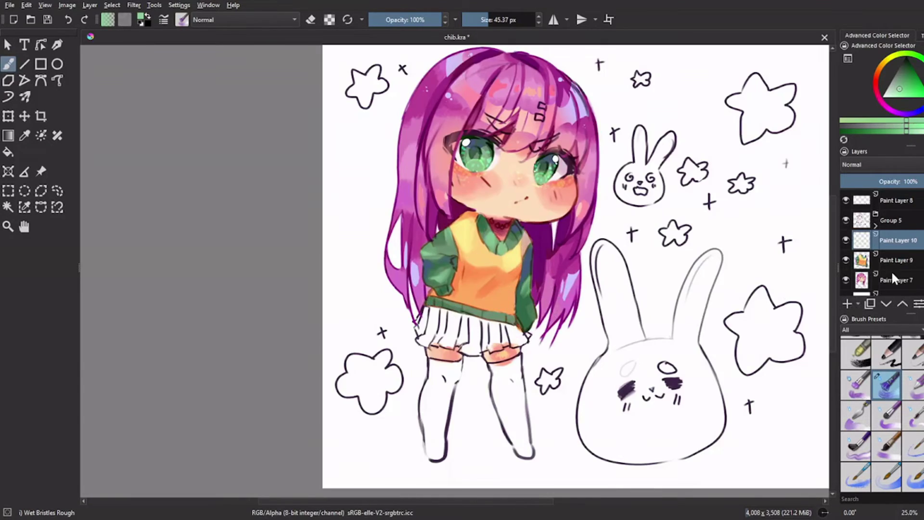
Step: Block in the left pleats of the skirt in muted dark purple with the Wet Bristles Rough brush at about 45 px
scroll(537, 371, up, 1)
scroll(462, 455, up, 2)
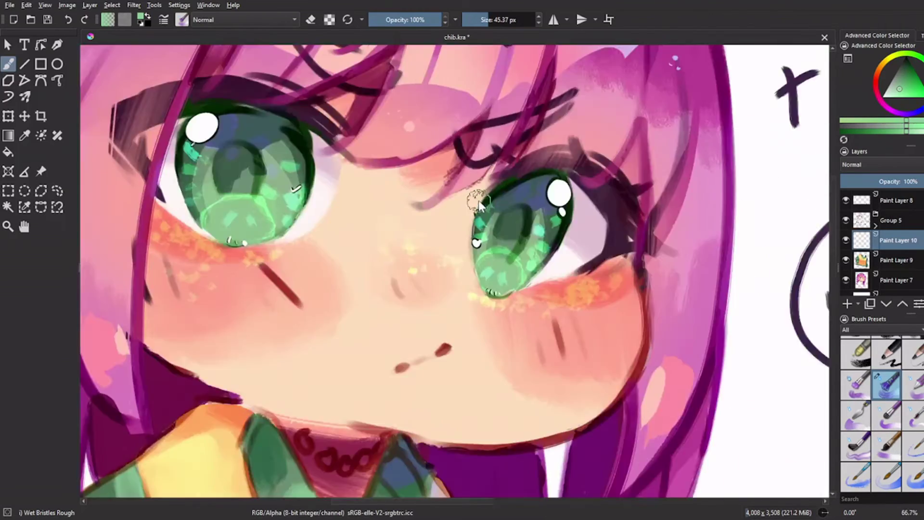
drag(481, 471, 481, 72)
drag(335, 256, 308, 339)
key(ctrl+z)
drag(352, 72, 313, 144)
drag(375, 149, 377, 332)
drag(395, 250, 378, 304)
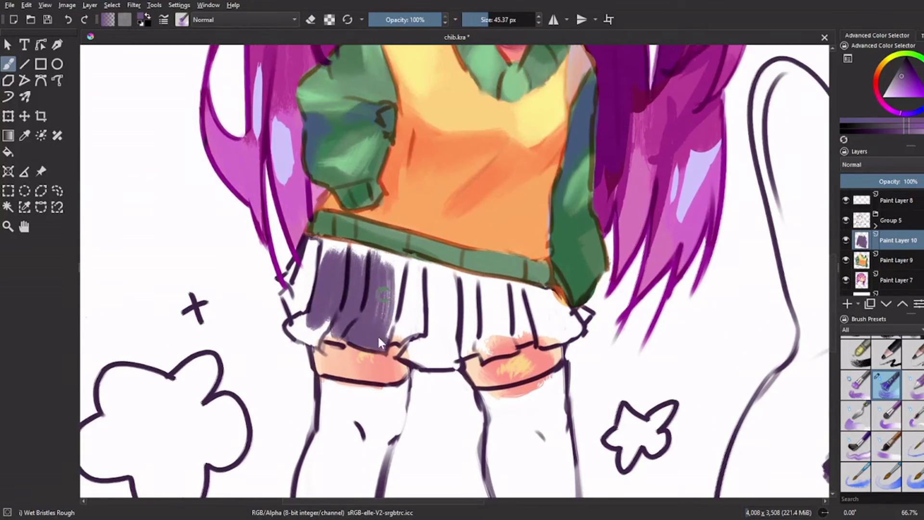
drag(356, 250, 289, 337)
drag(308, 303, 347, 347)
Step: Extend the muted purple base colour across the skirt's middle pleats and up to the green waistband
scroll(585, 418, down, 1)
scroll(476, 435, up, 1)
drag(475, 442, 480, 387)
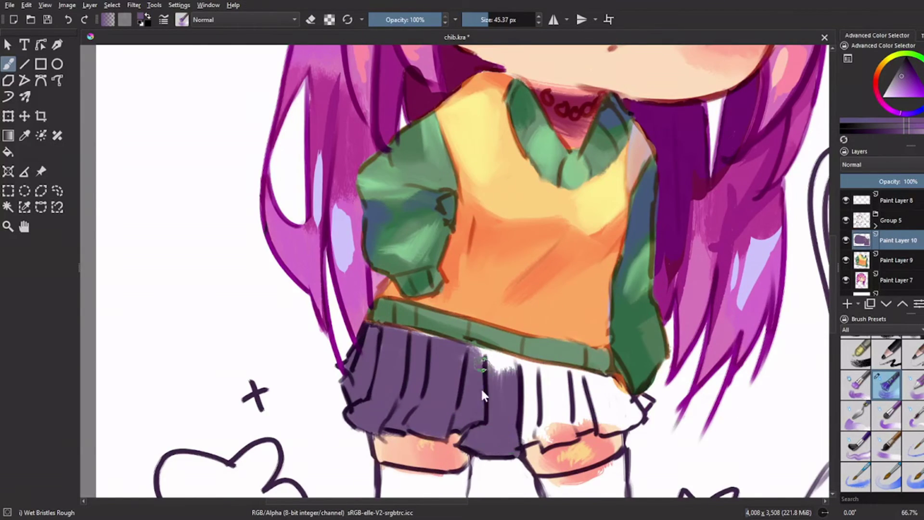
scroll(481, 387, up, 1)
drag(486, 270, 410, 285)
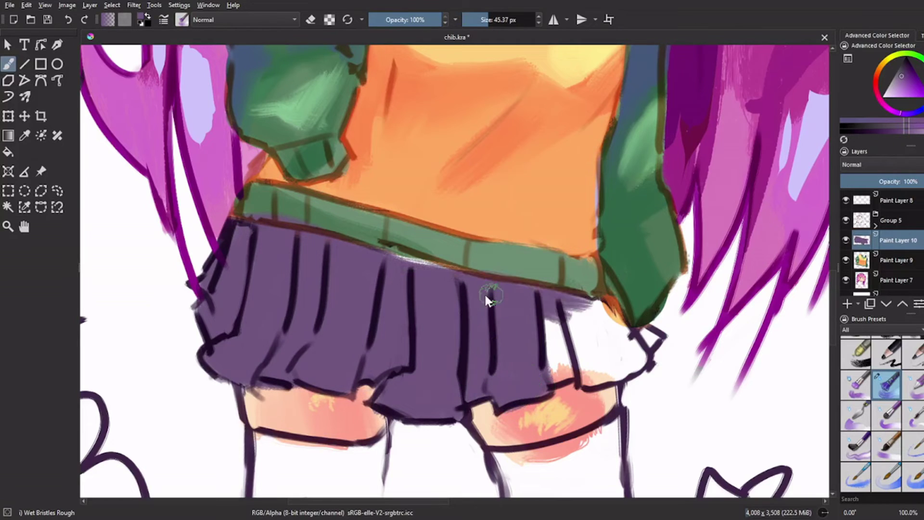